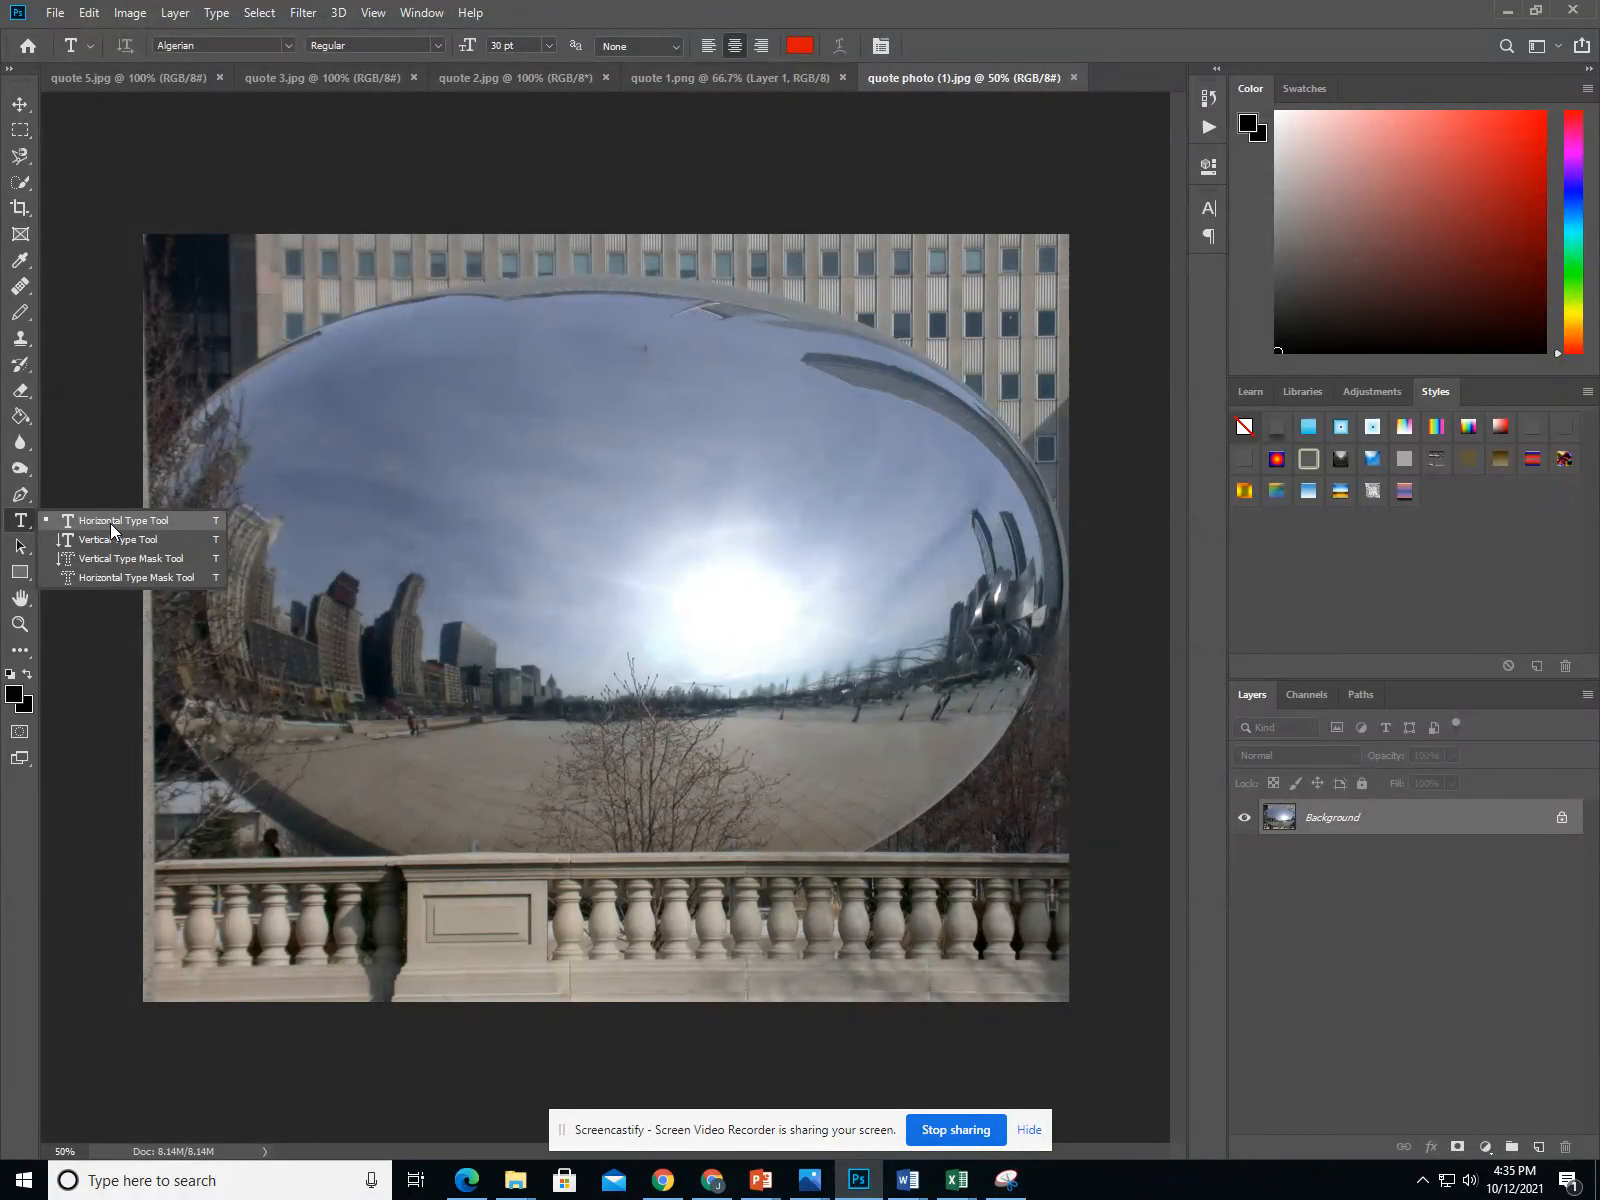
Step: Add a horizontal text box over the middle of the reflective sculpture and enter "quote goeshere"
click(110, 522)
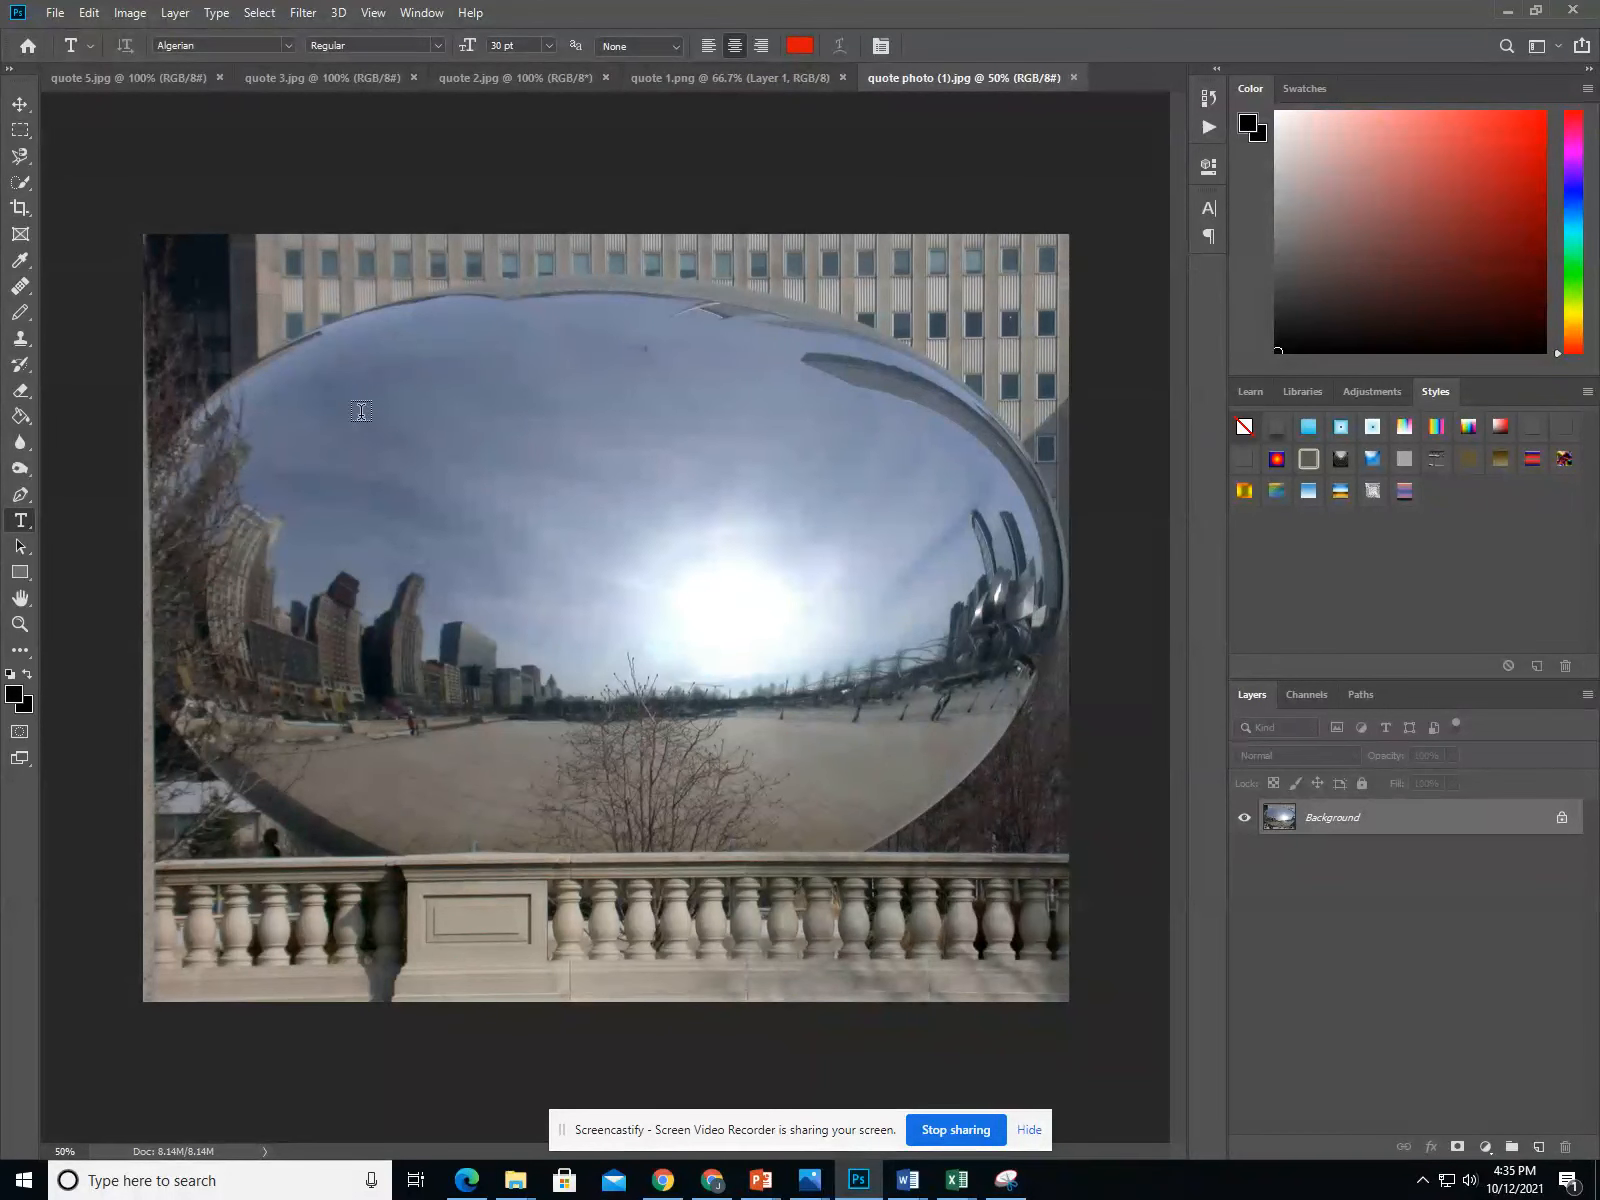
drag(373, 403, 897, 786)
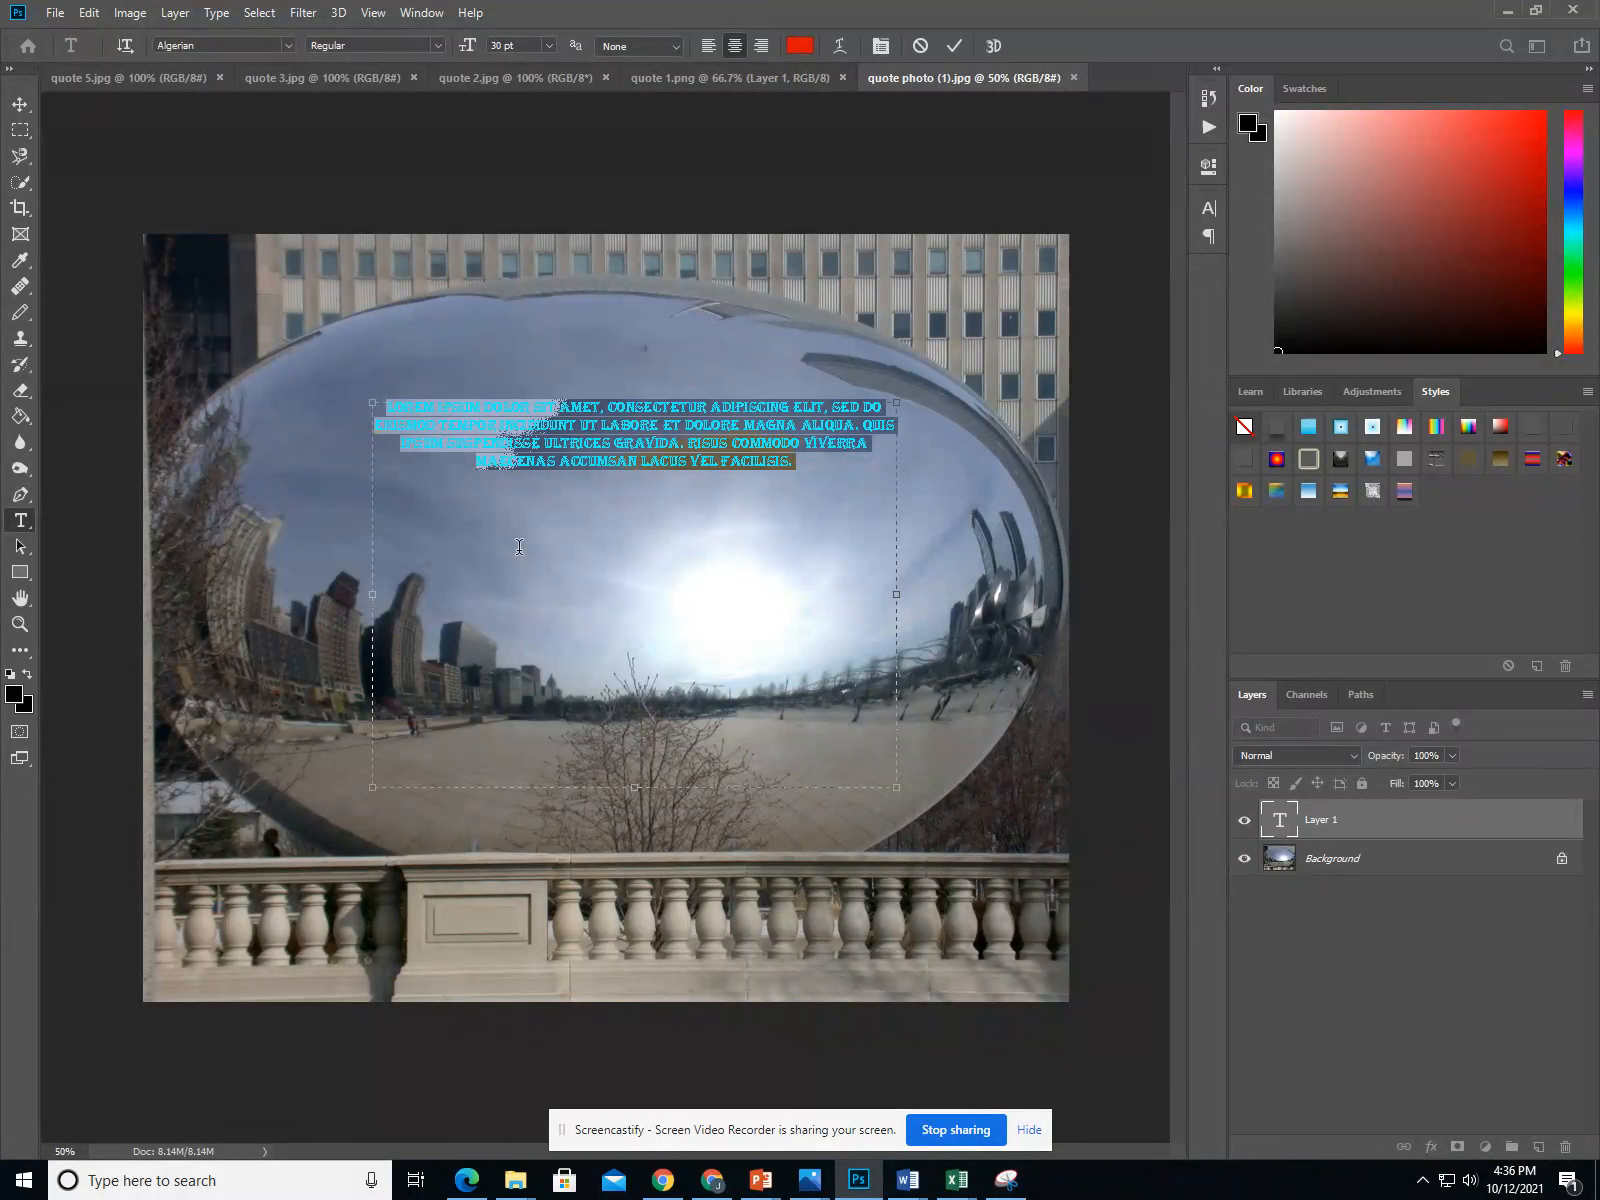
text(quote)
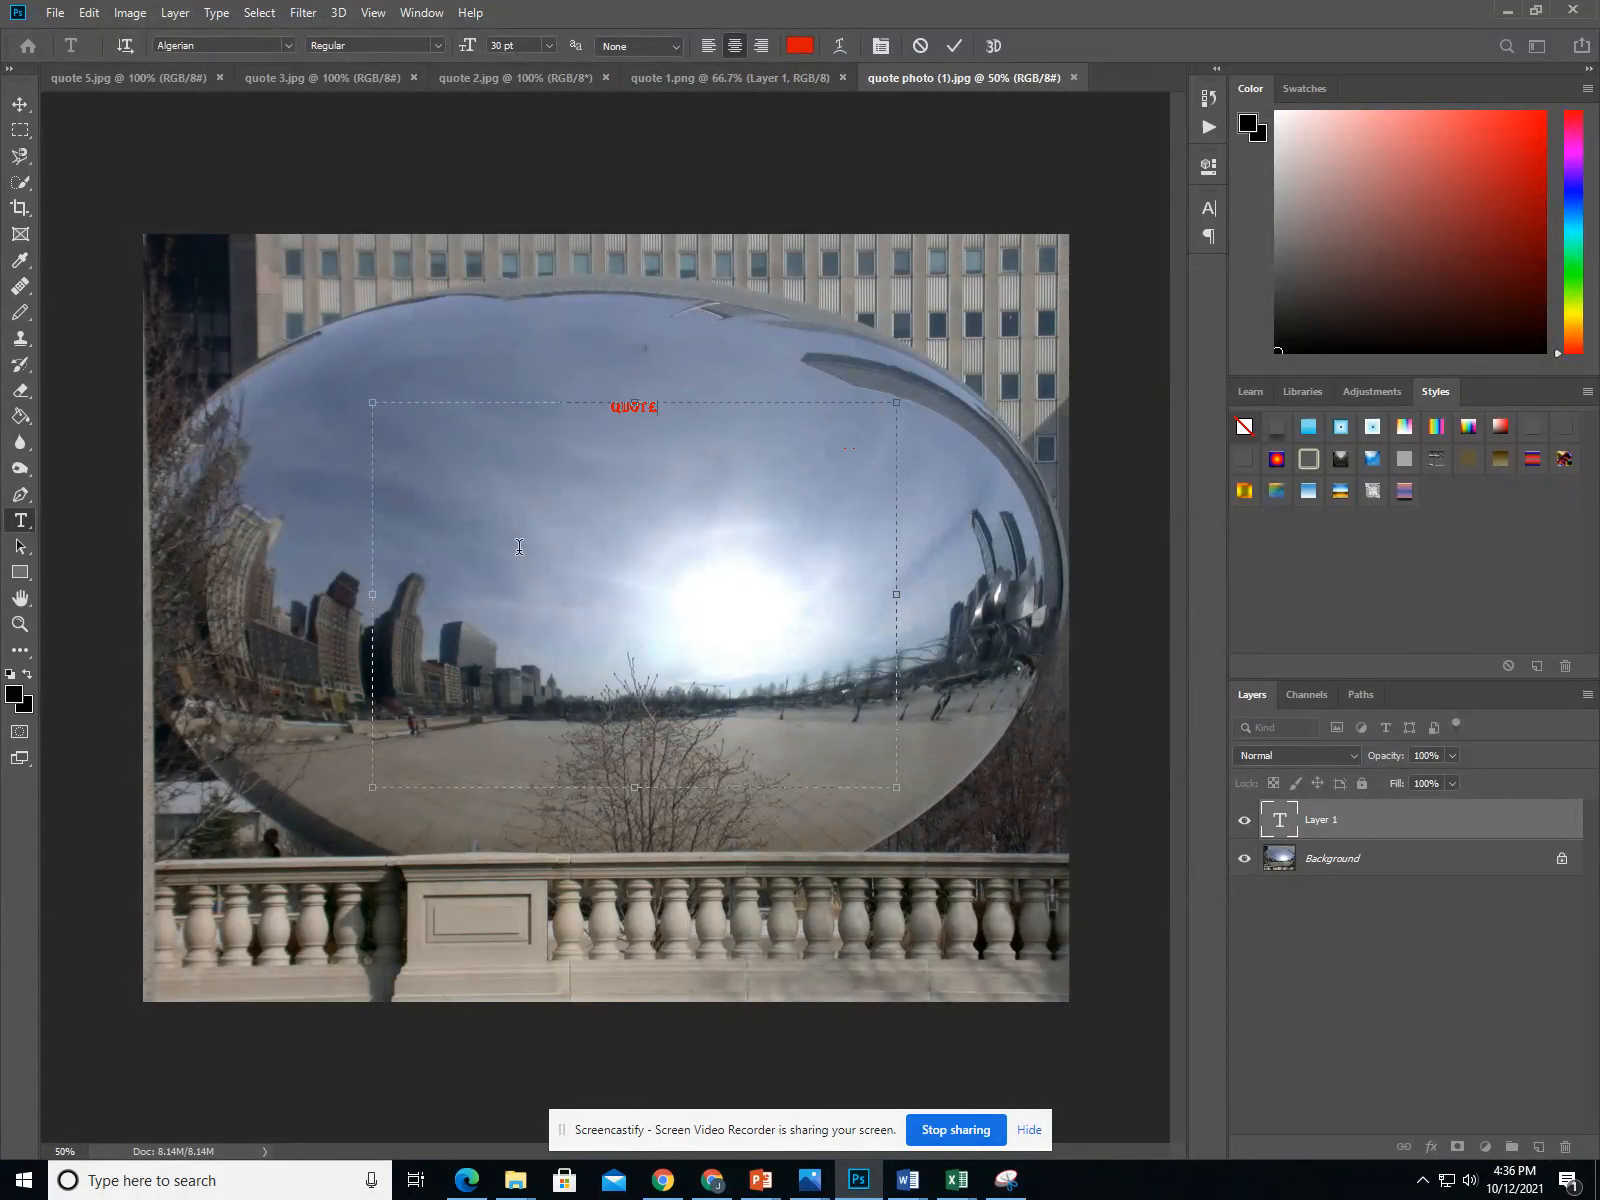
text( goeshere)
Step: Enlarge the whole quote text to 200 pt
drag(720, 408, 564, 407)
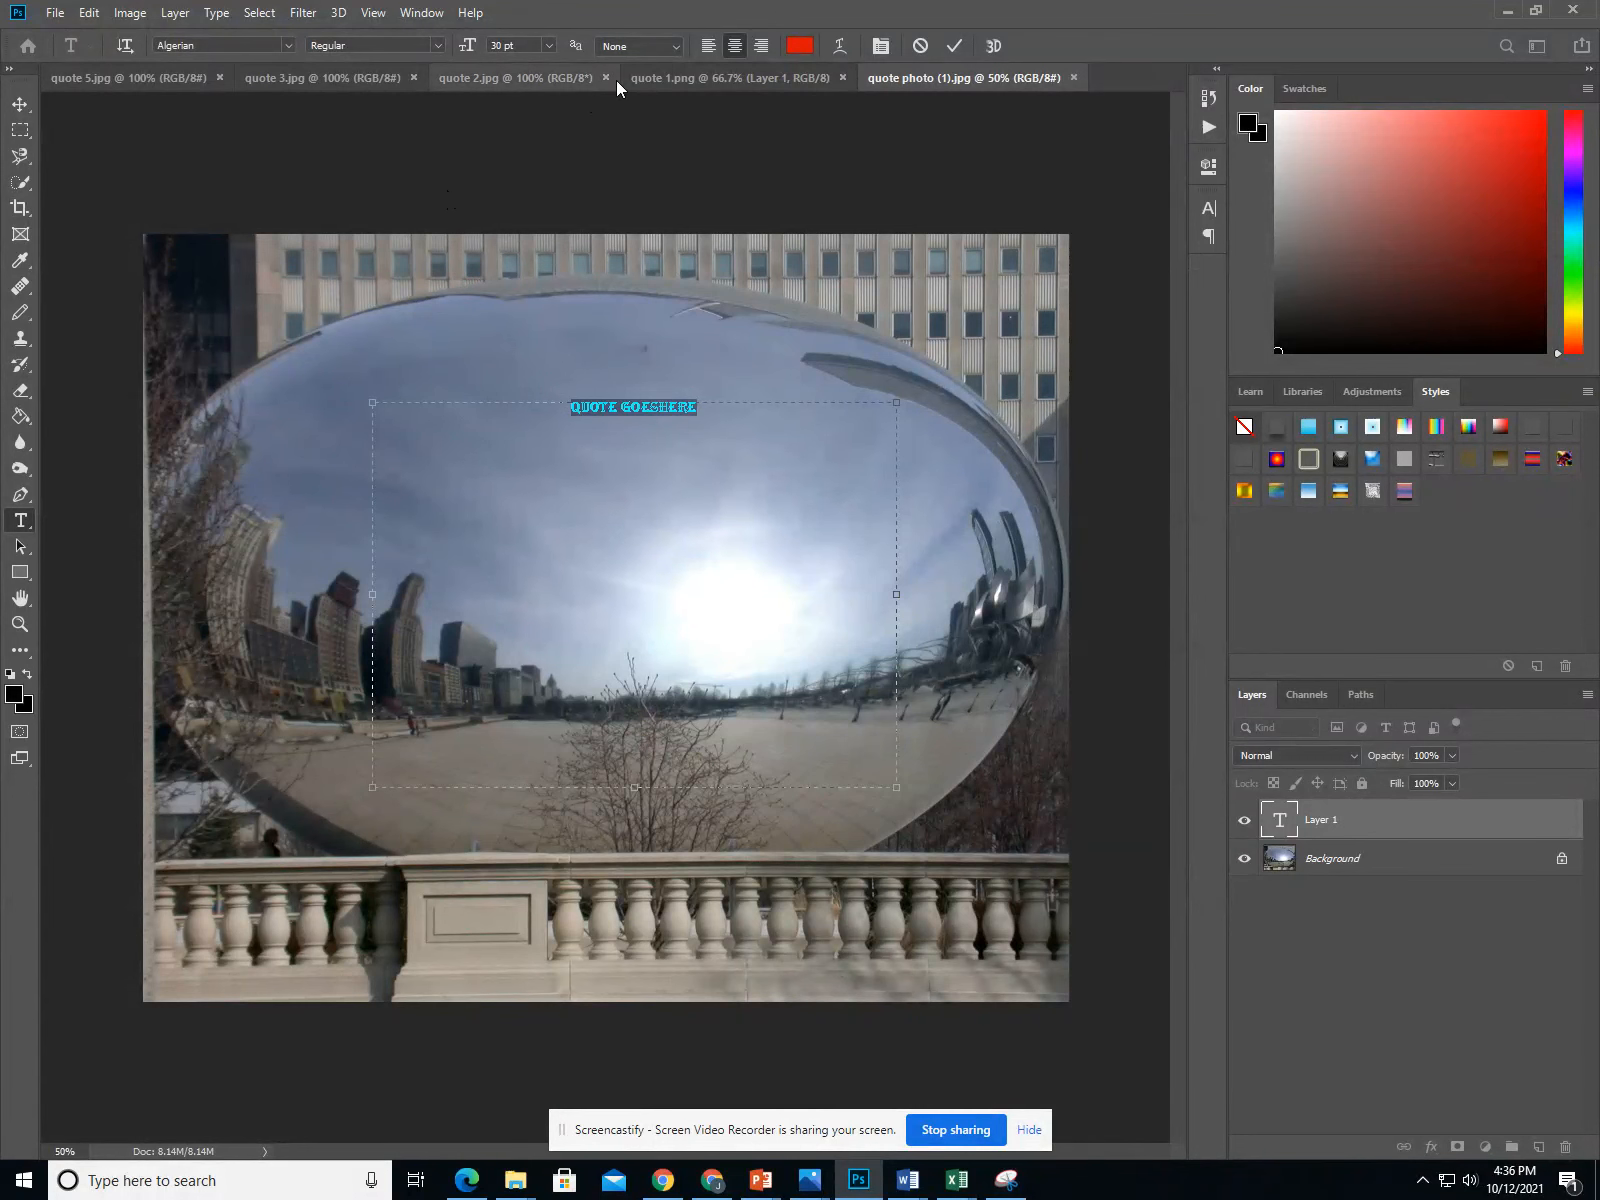
click(549, 45)
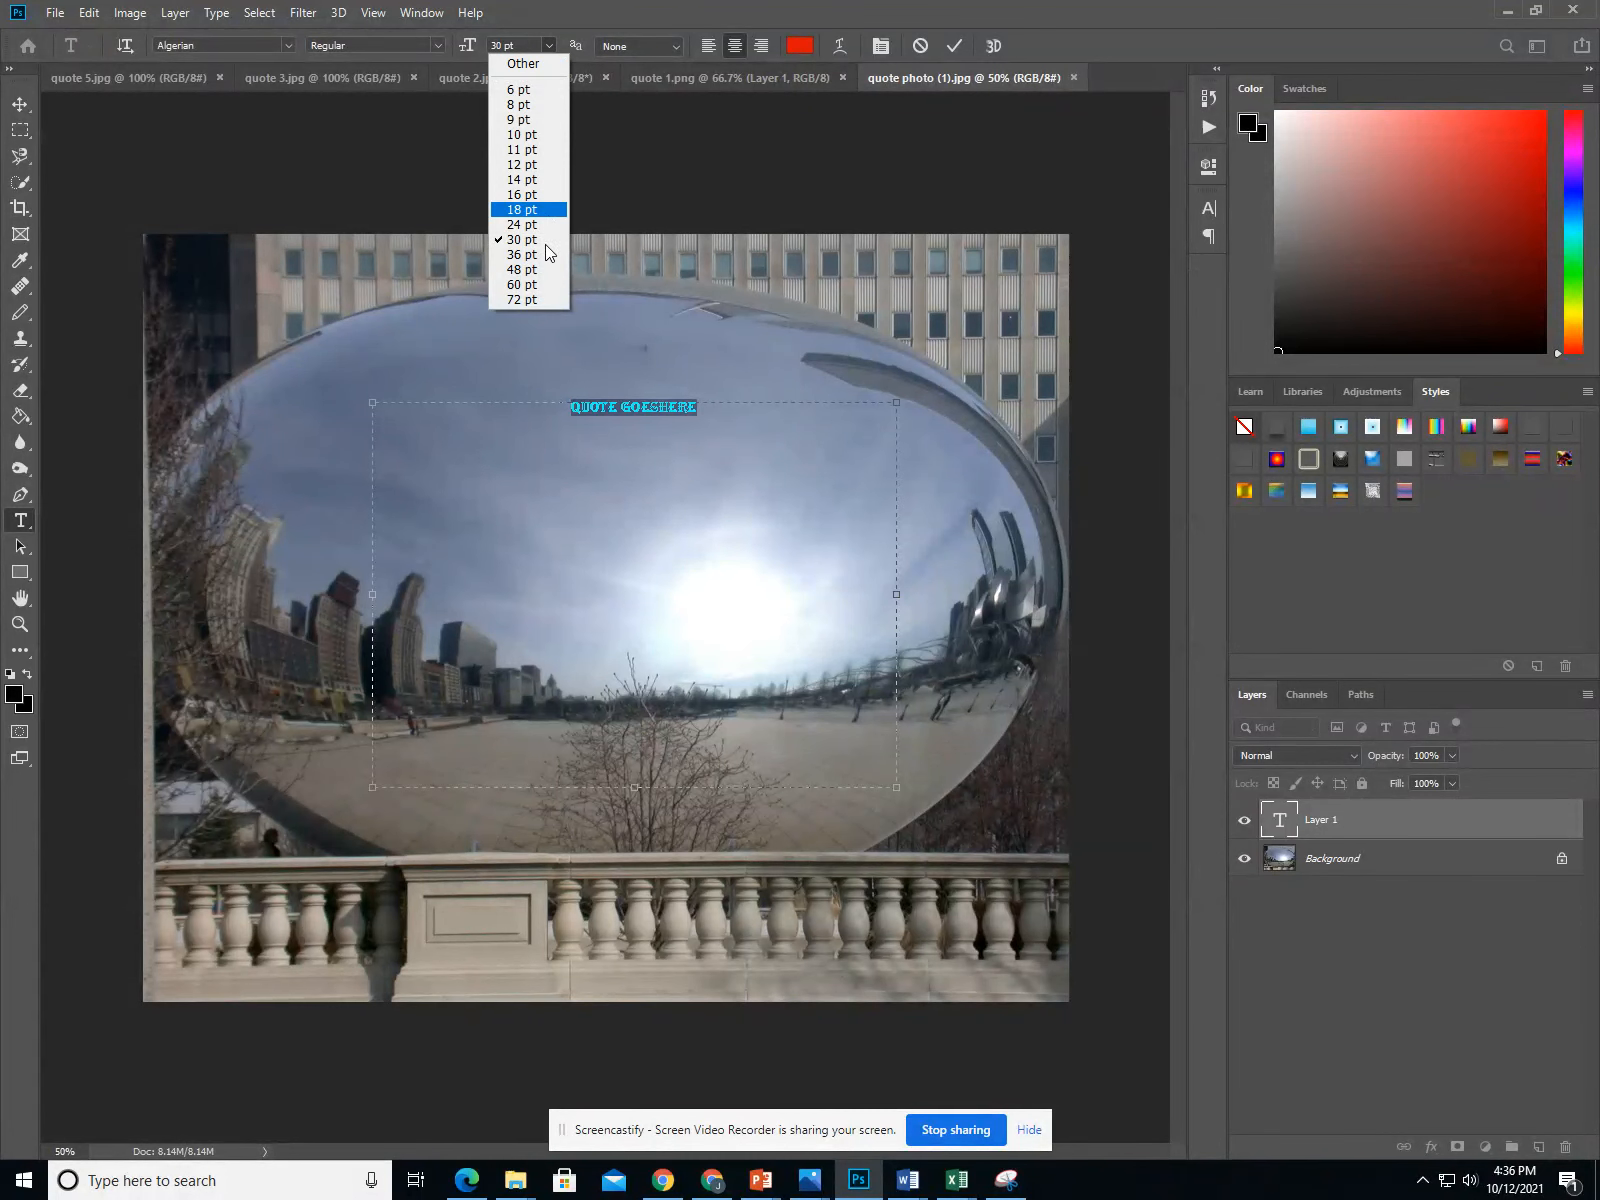
click(532, 300)
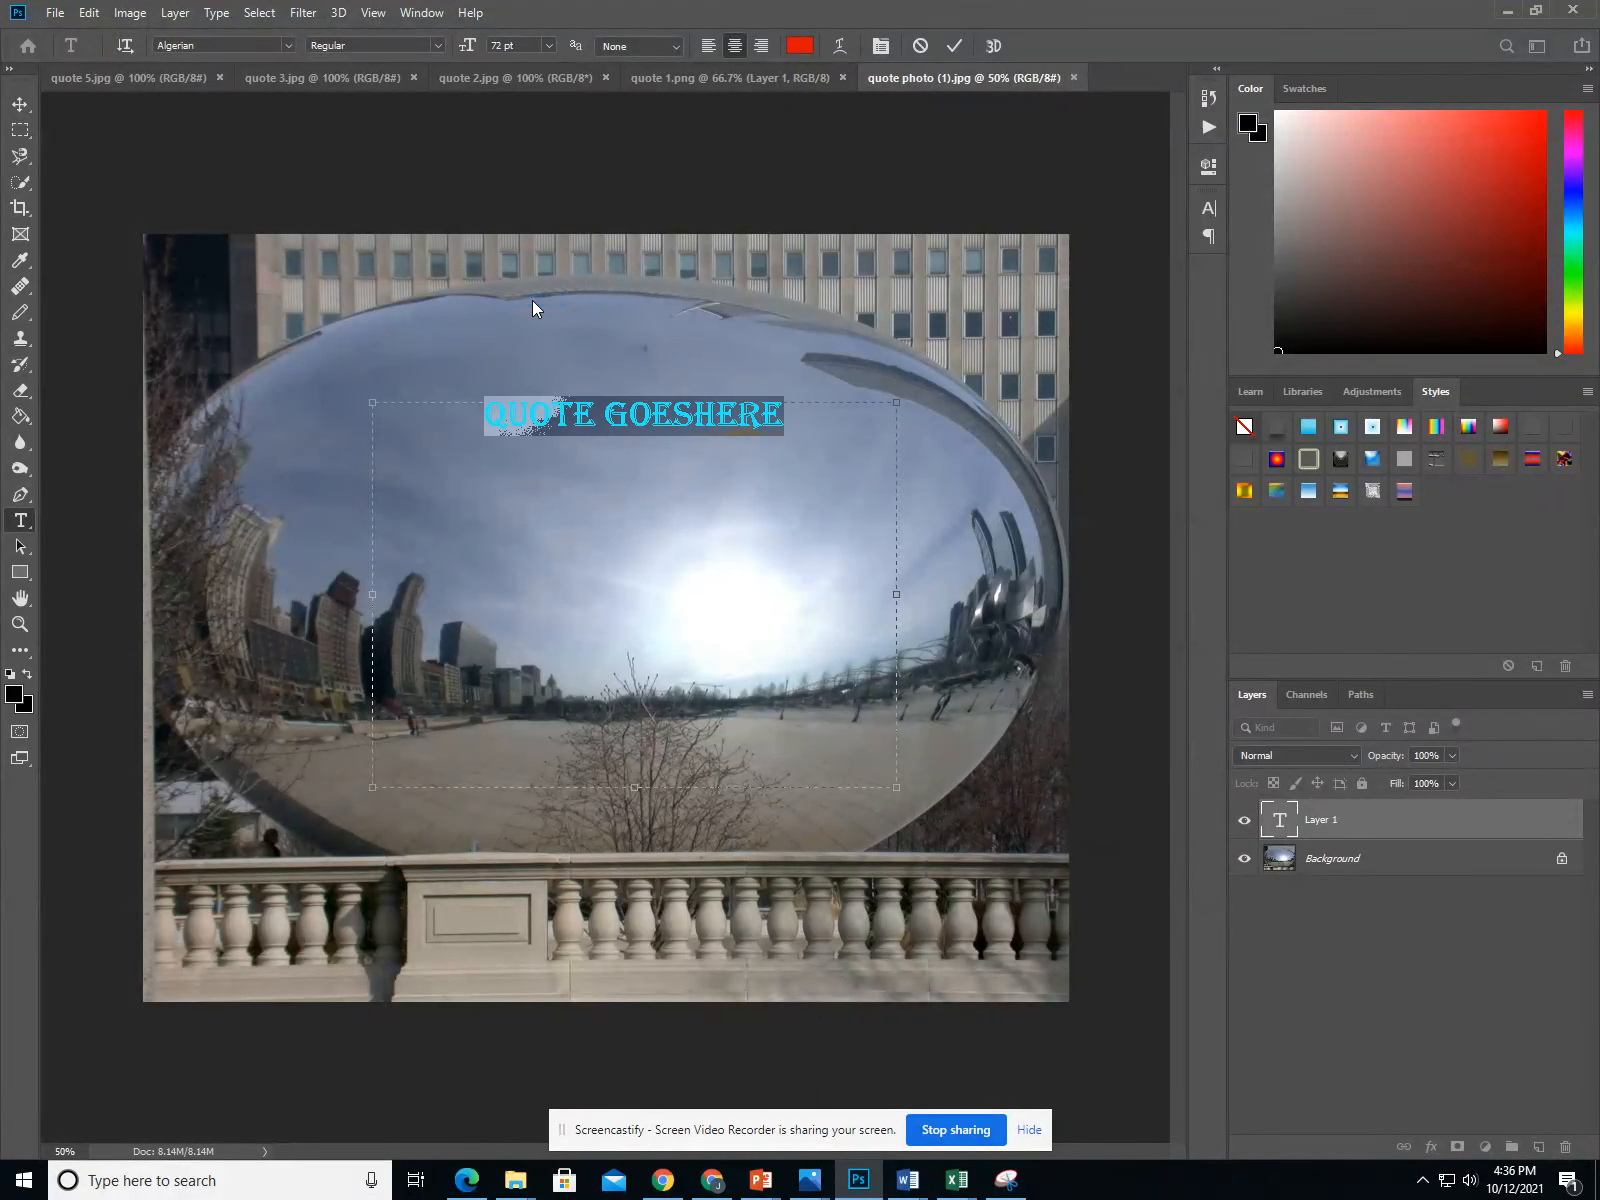
click(527, 44)
text(200)
key(Return)
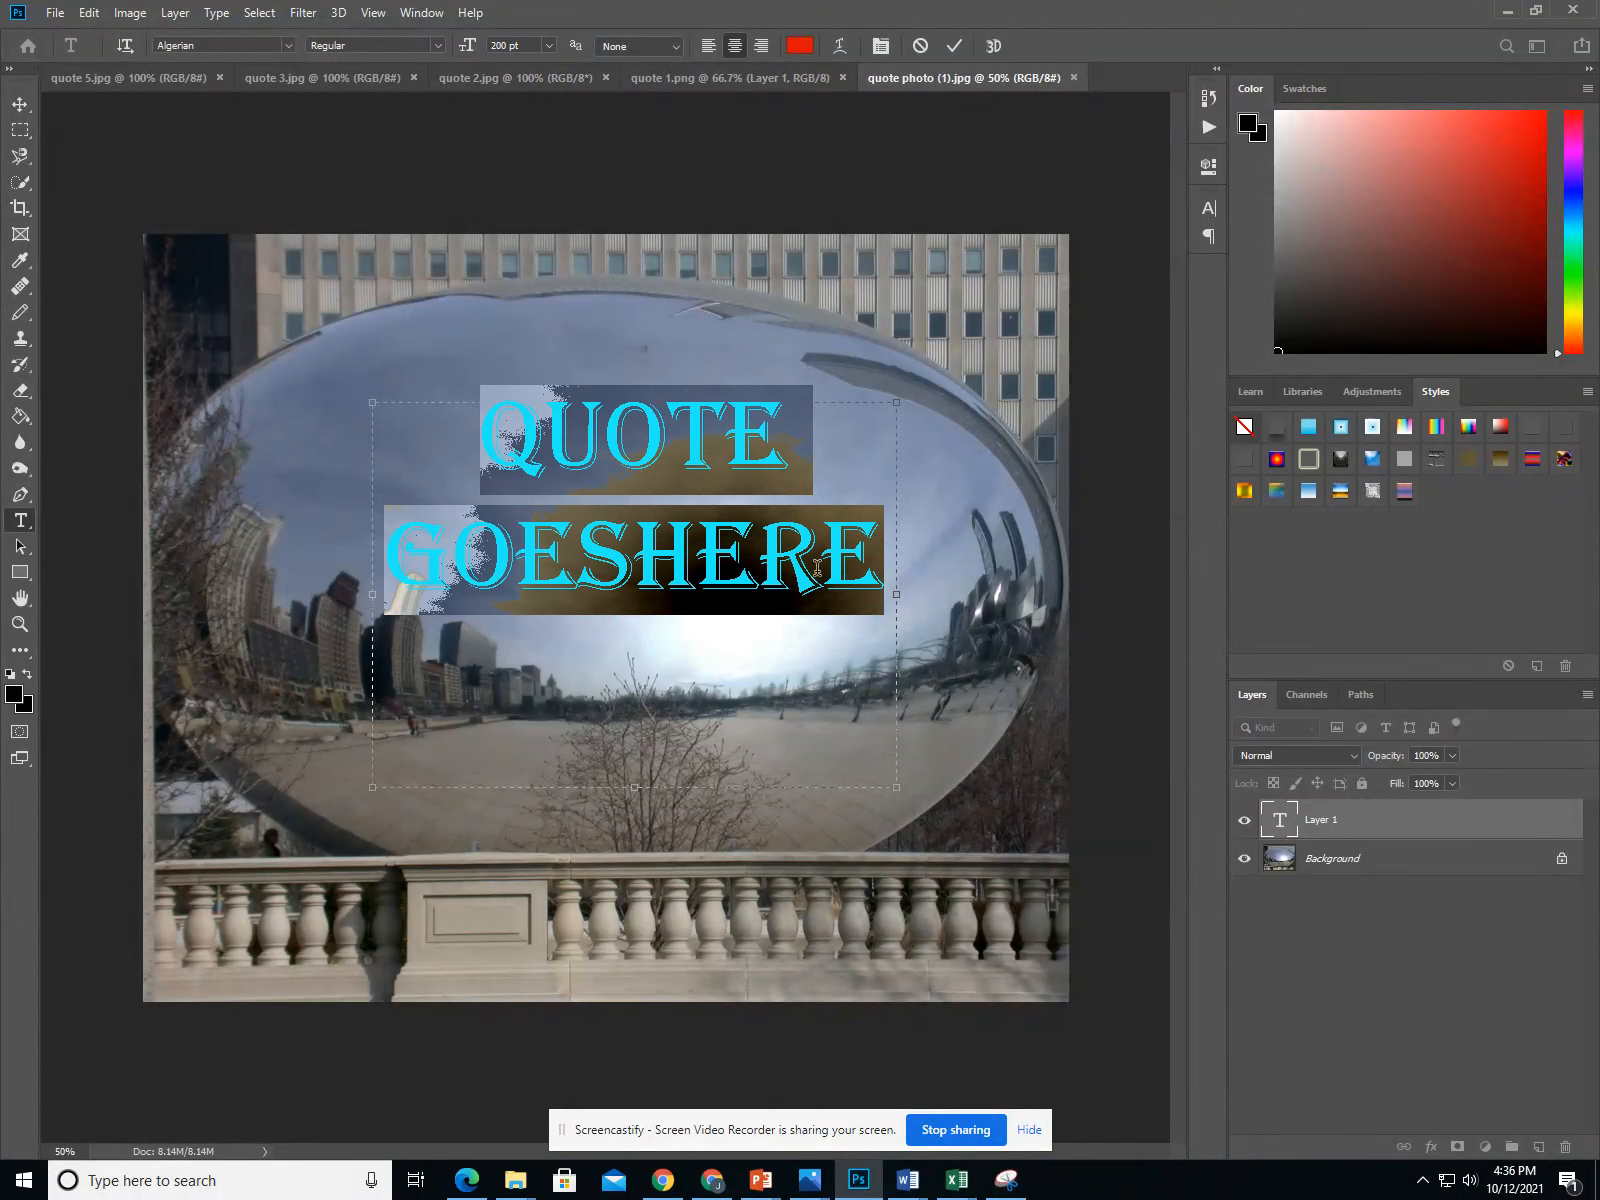
Step: Separate "goes" and "here" in the quote text so that they are two words
click(486, 45)
click(631, 571)
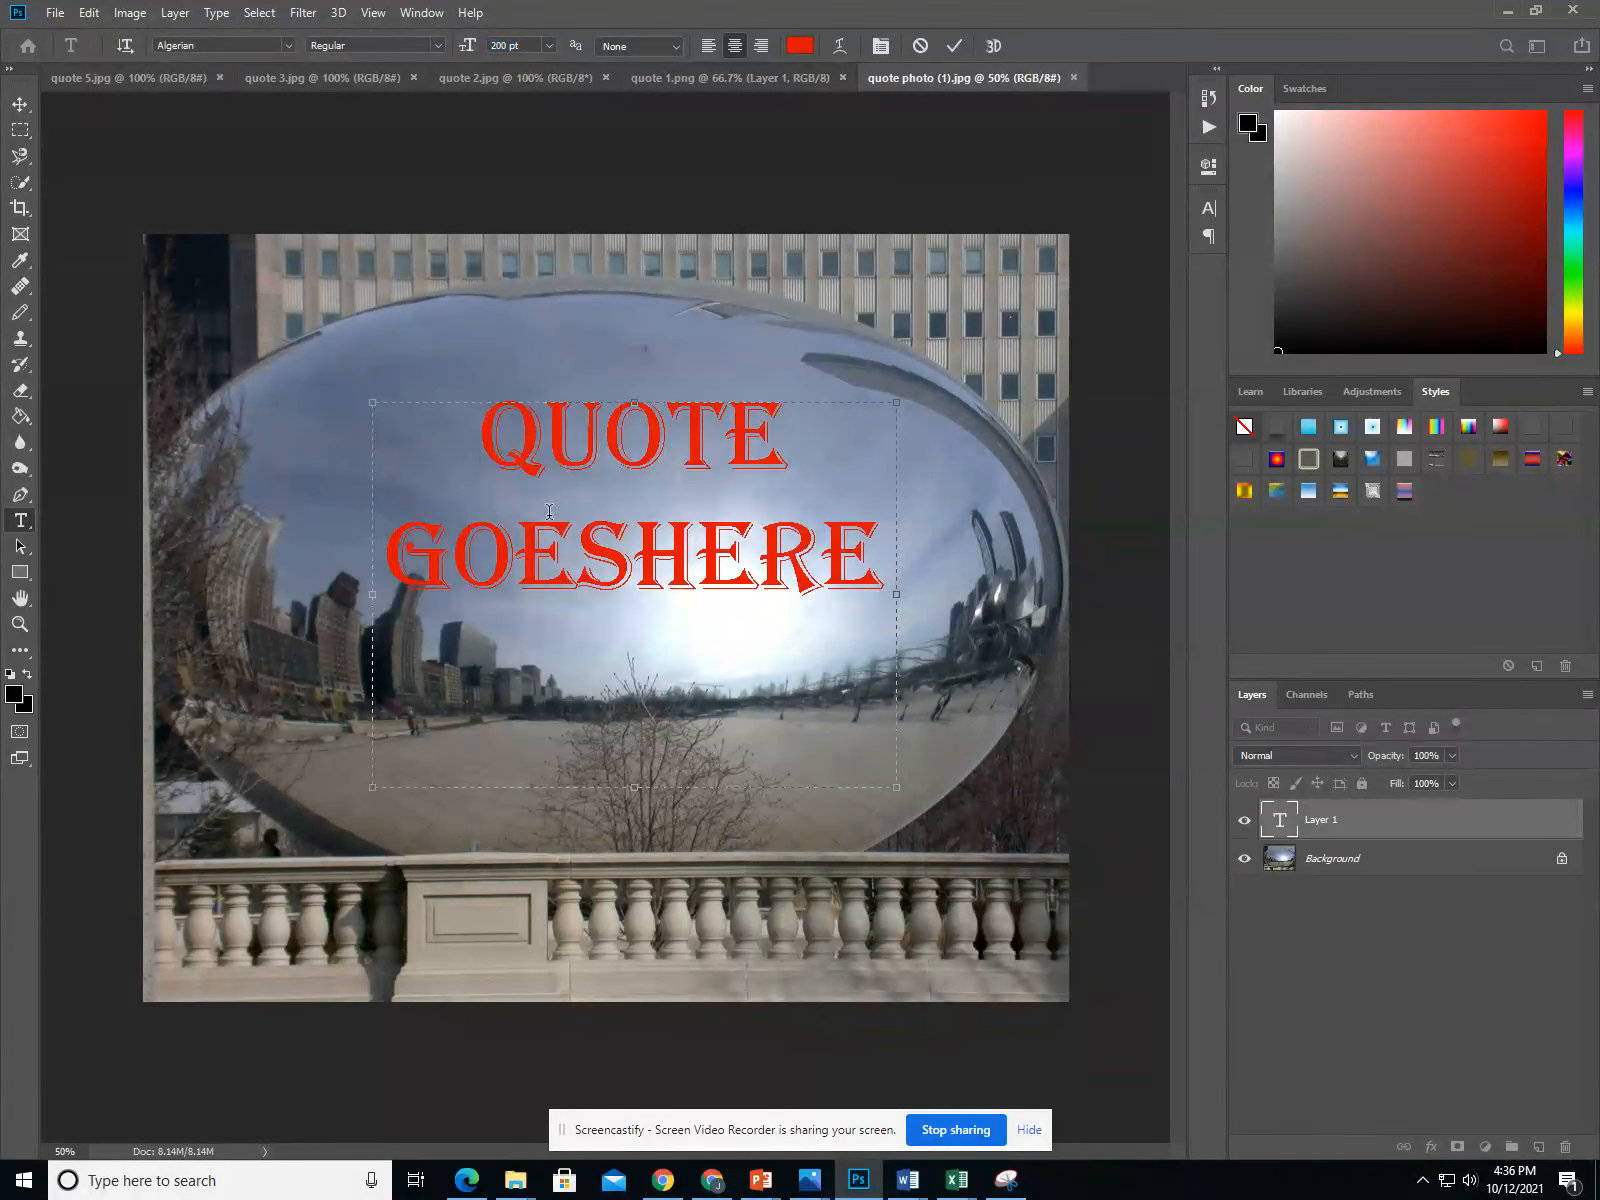
key(Return)
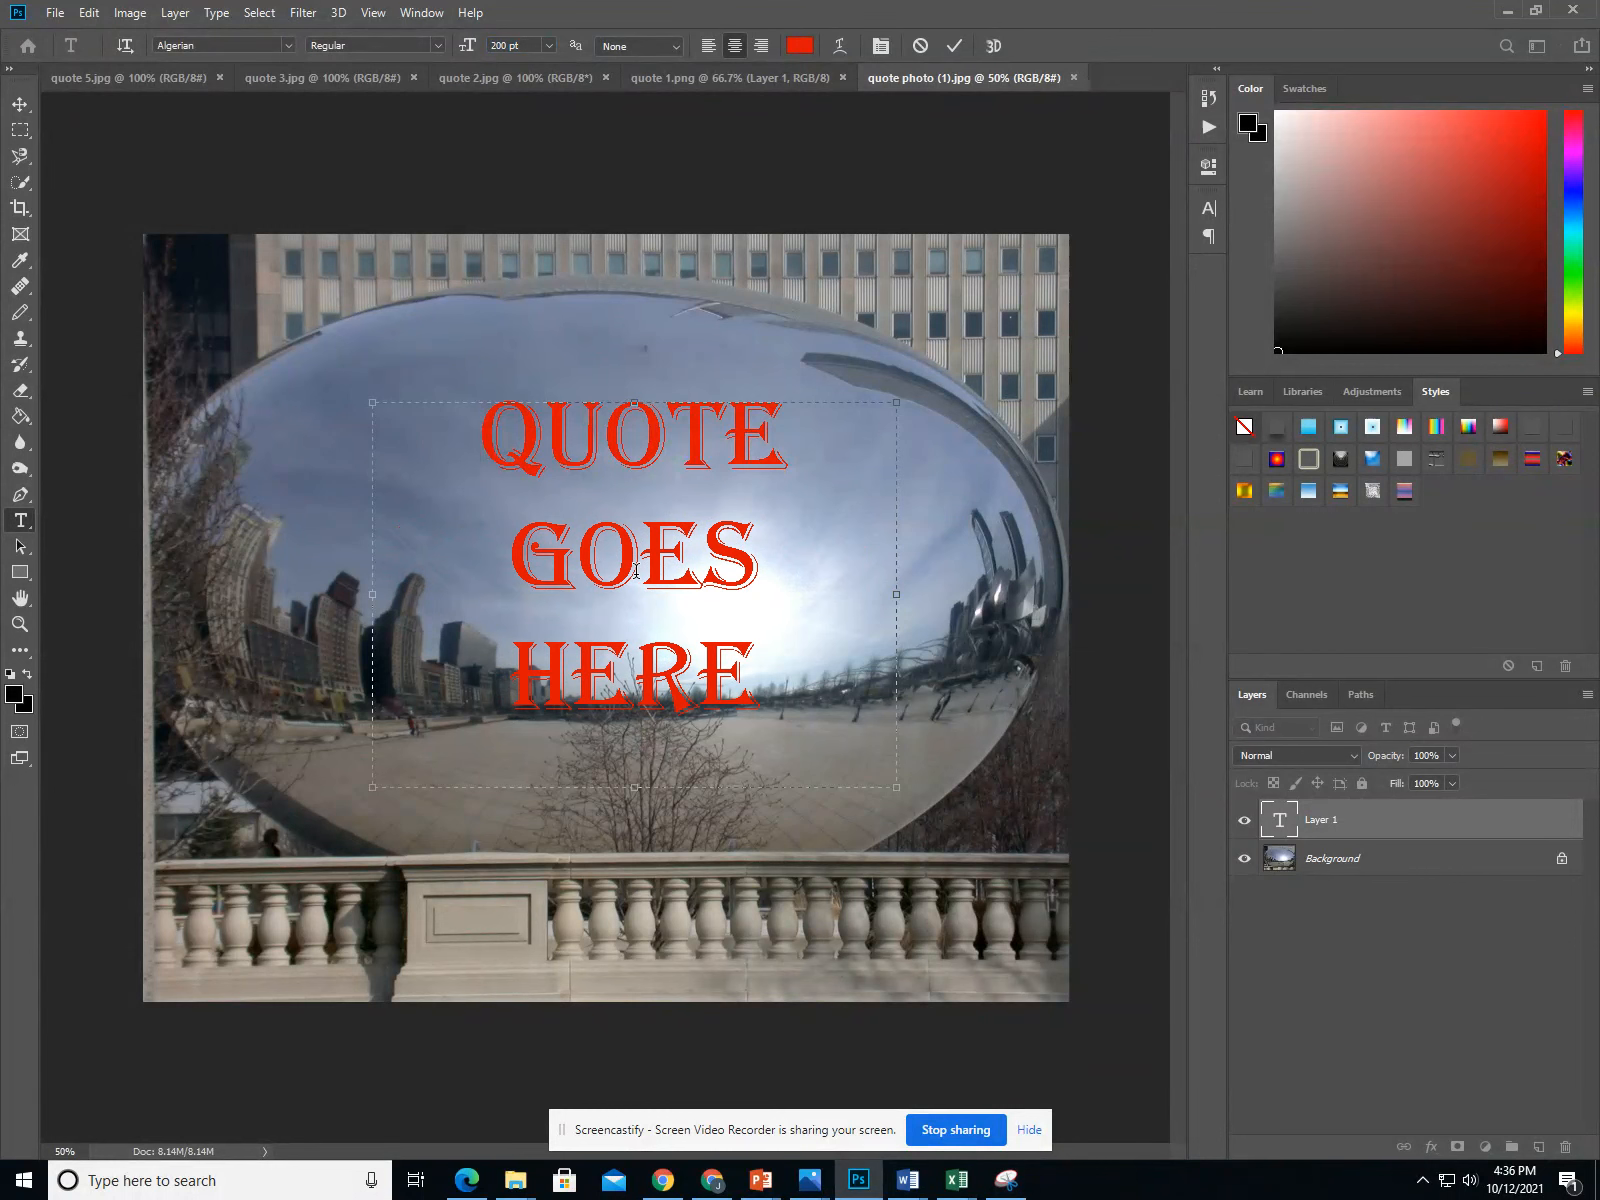
Step: Select the whole quote, try left and right alignment, and set it to centre alignment
drag(781, 648, 552, 109)
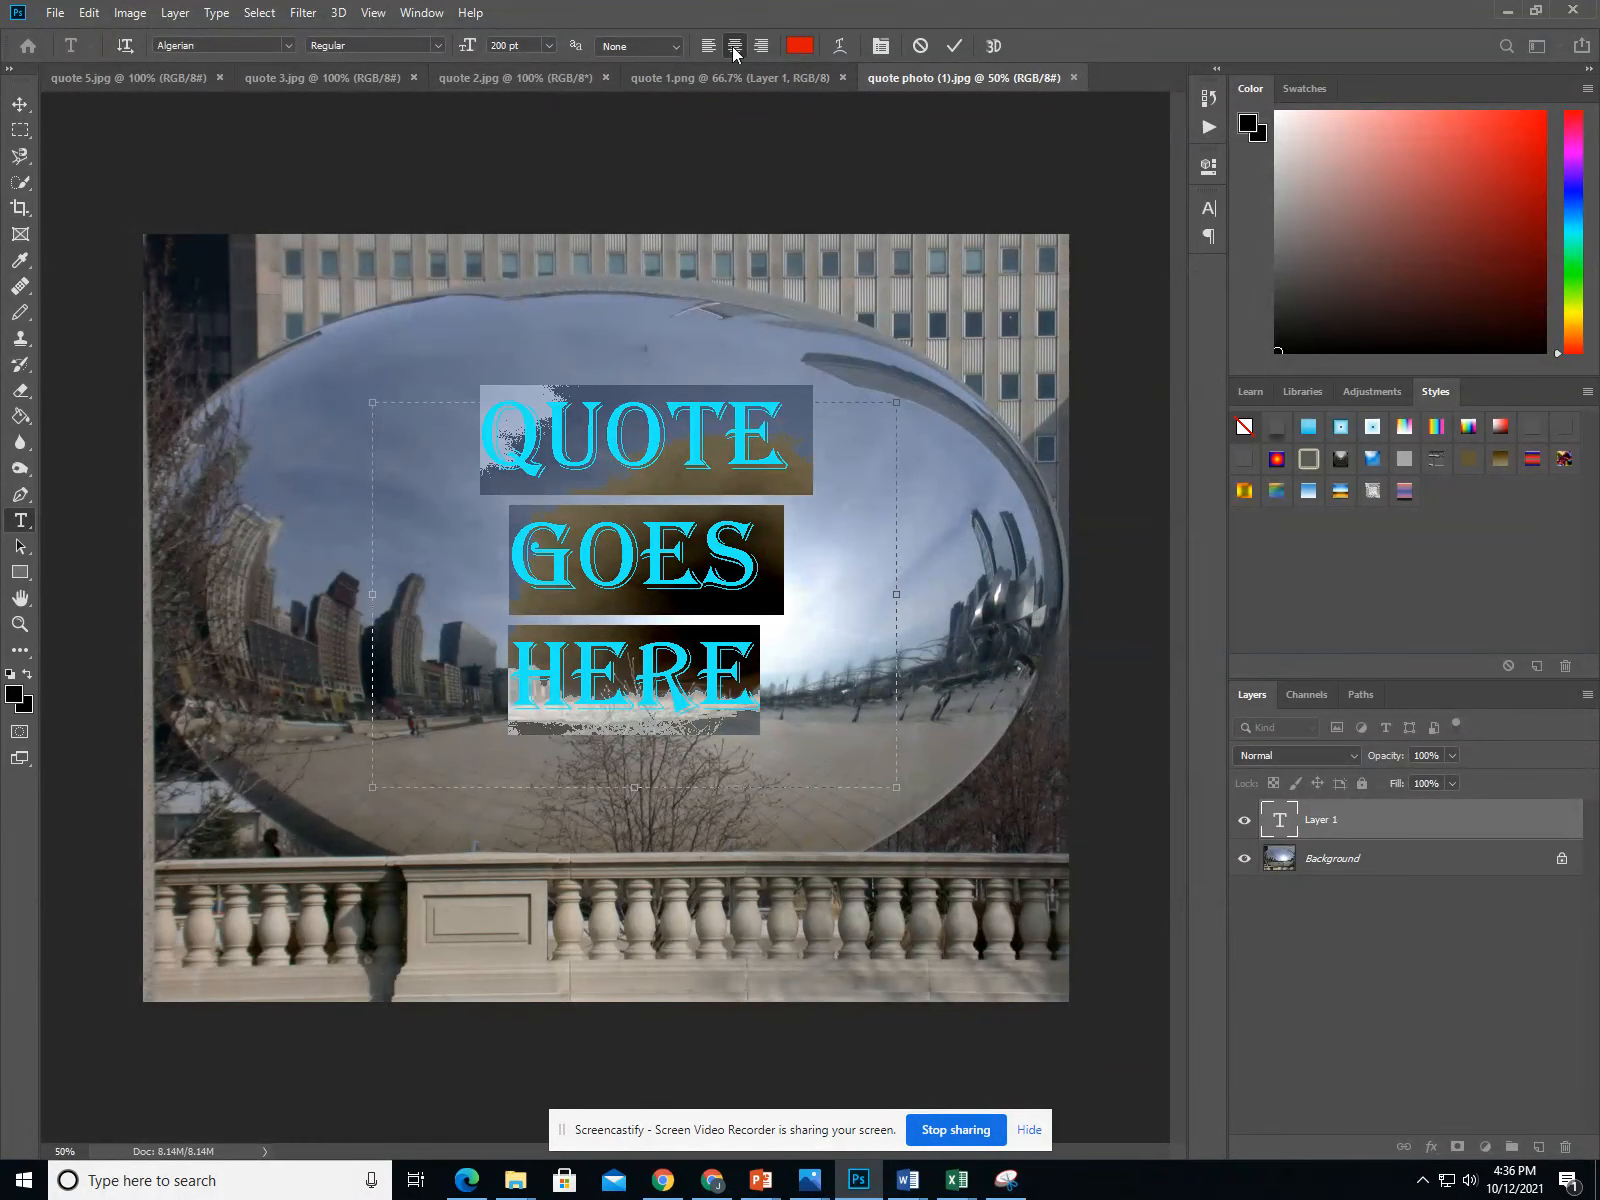
click(705, 47)
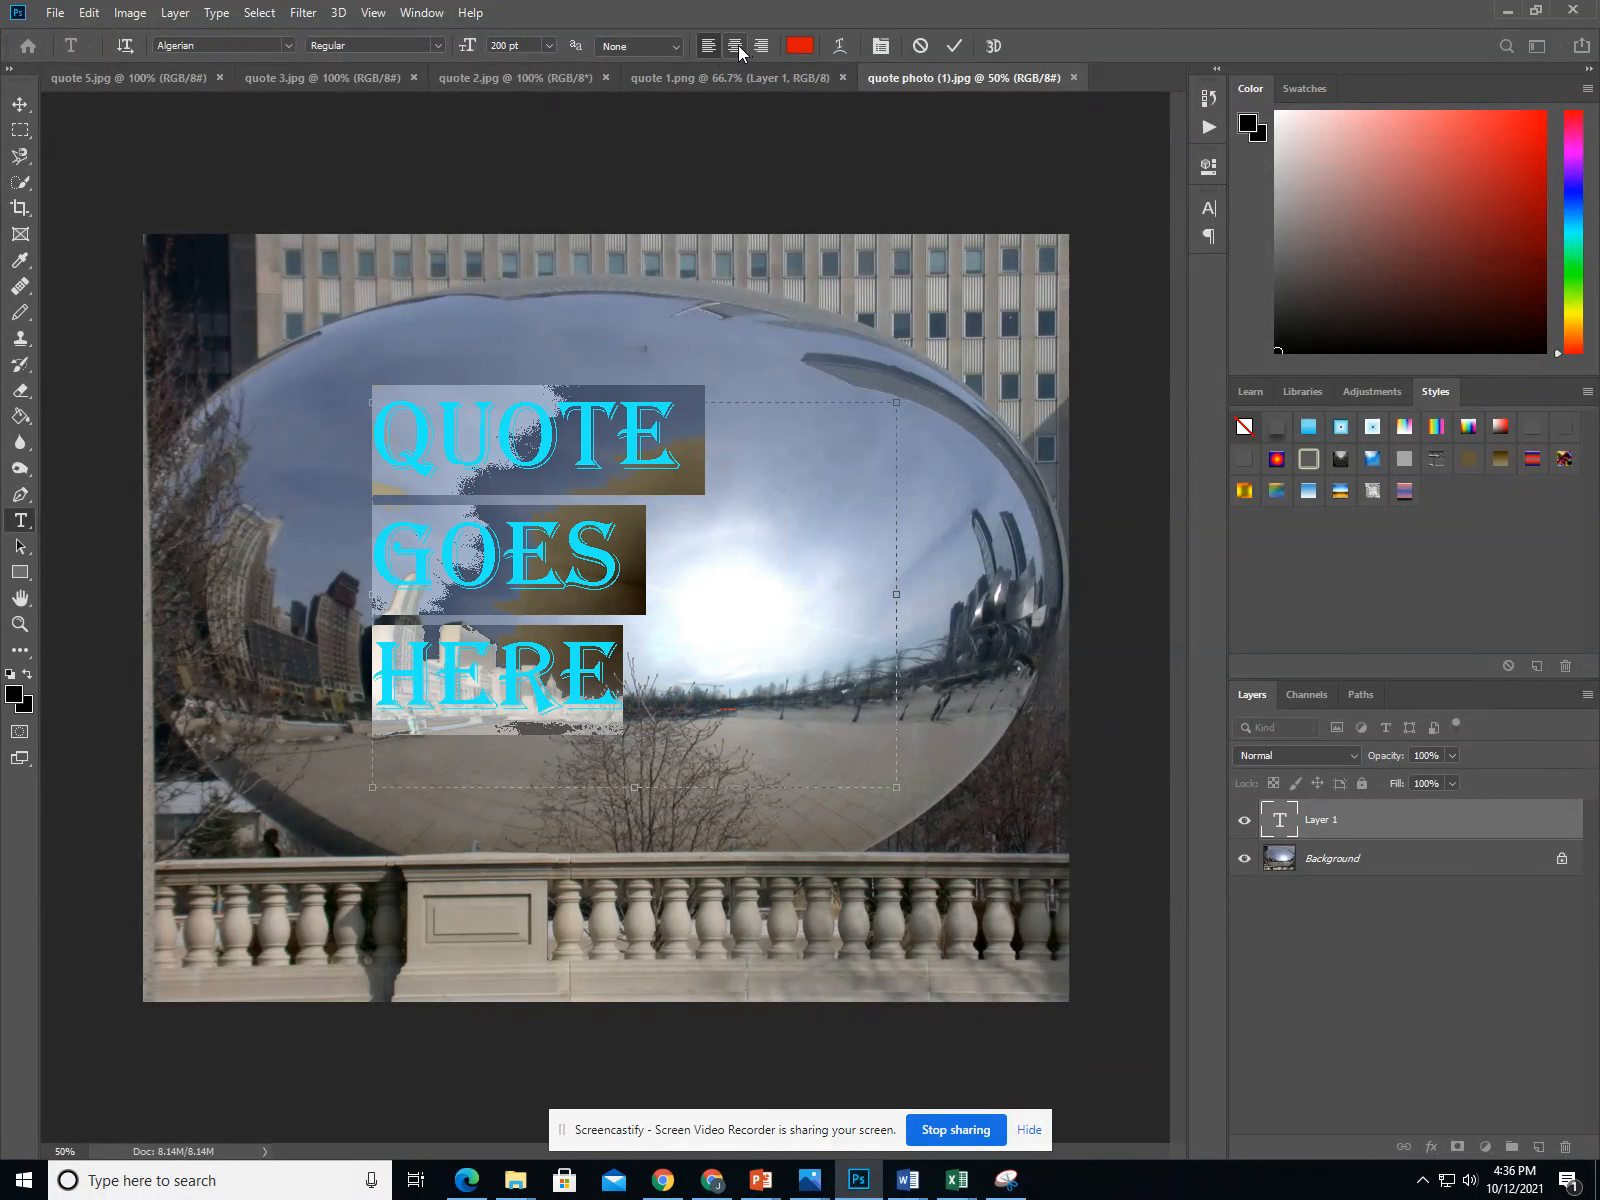
click(735, 46)
click(758, 46)
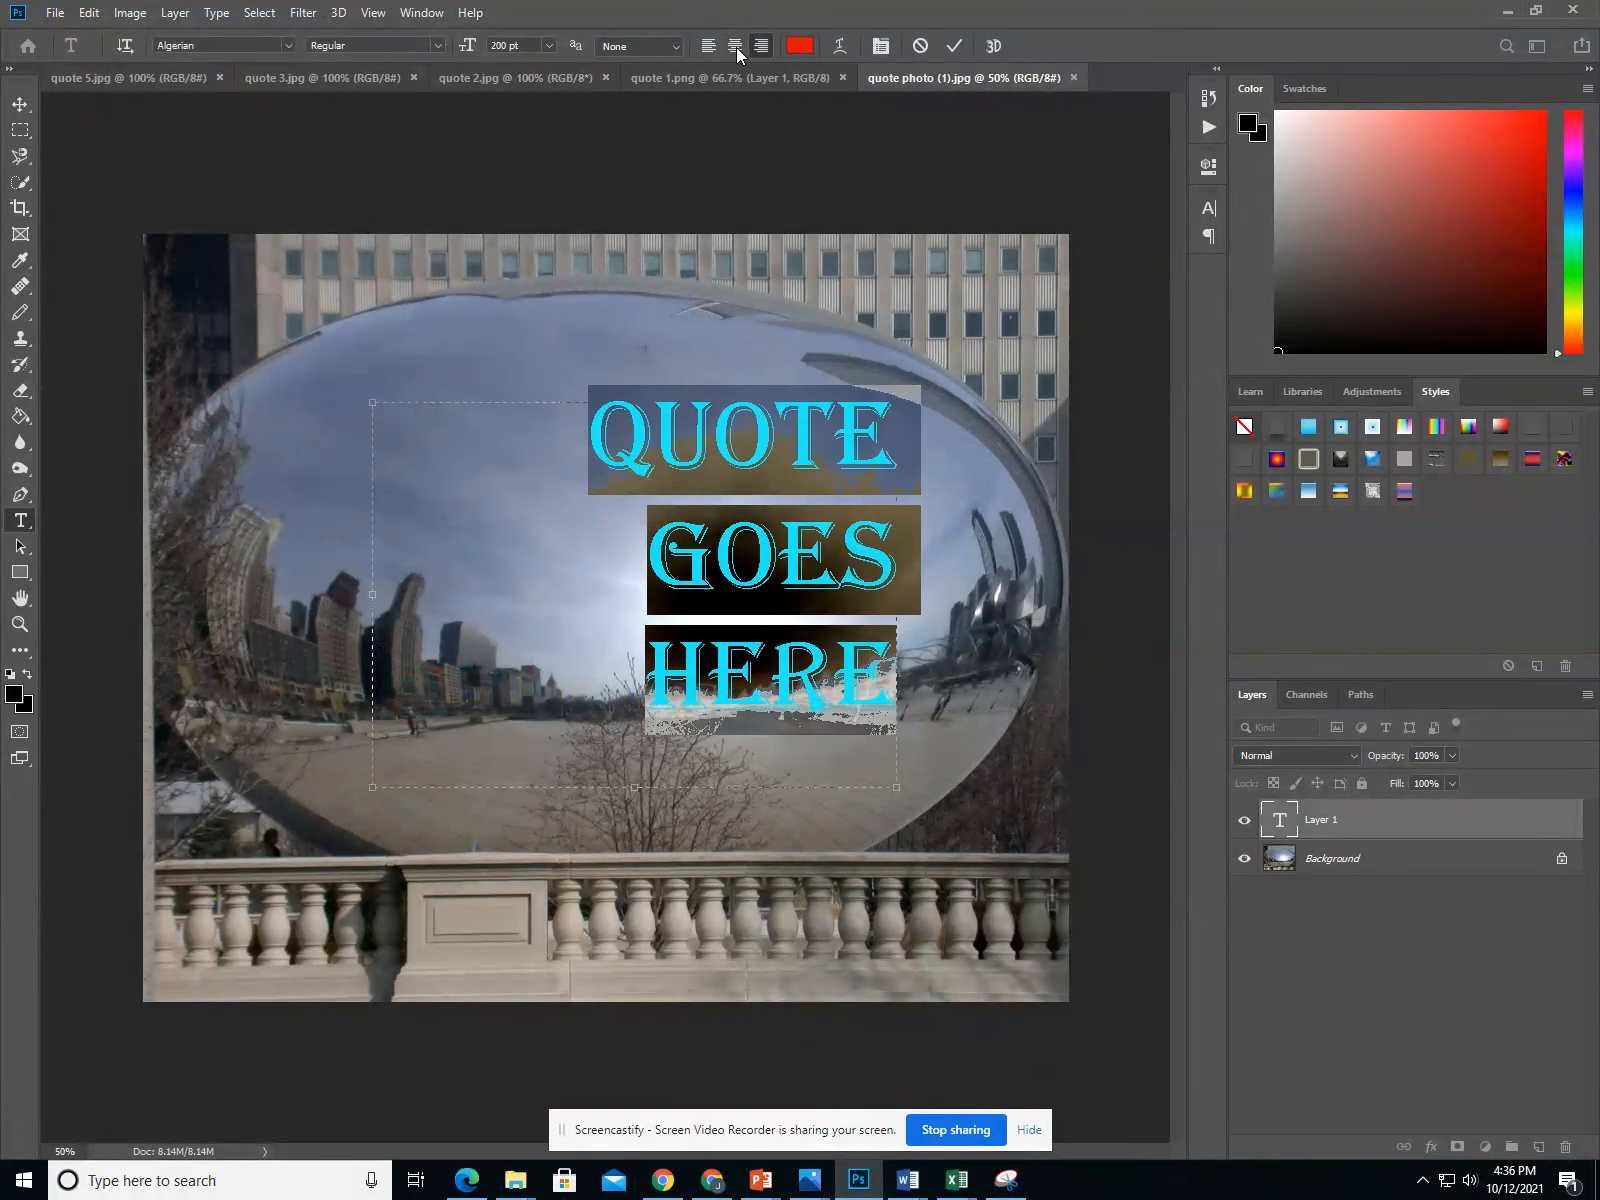
click(735, 46)
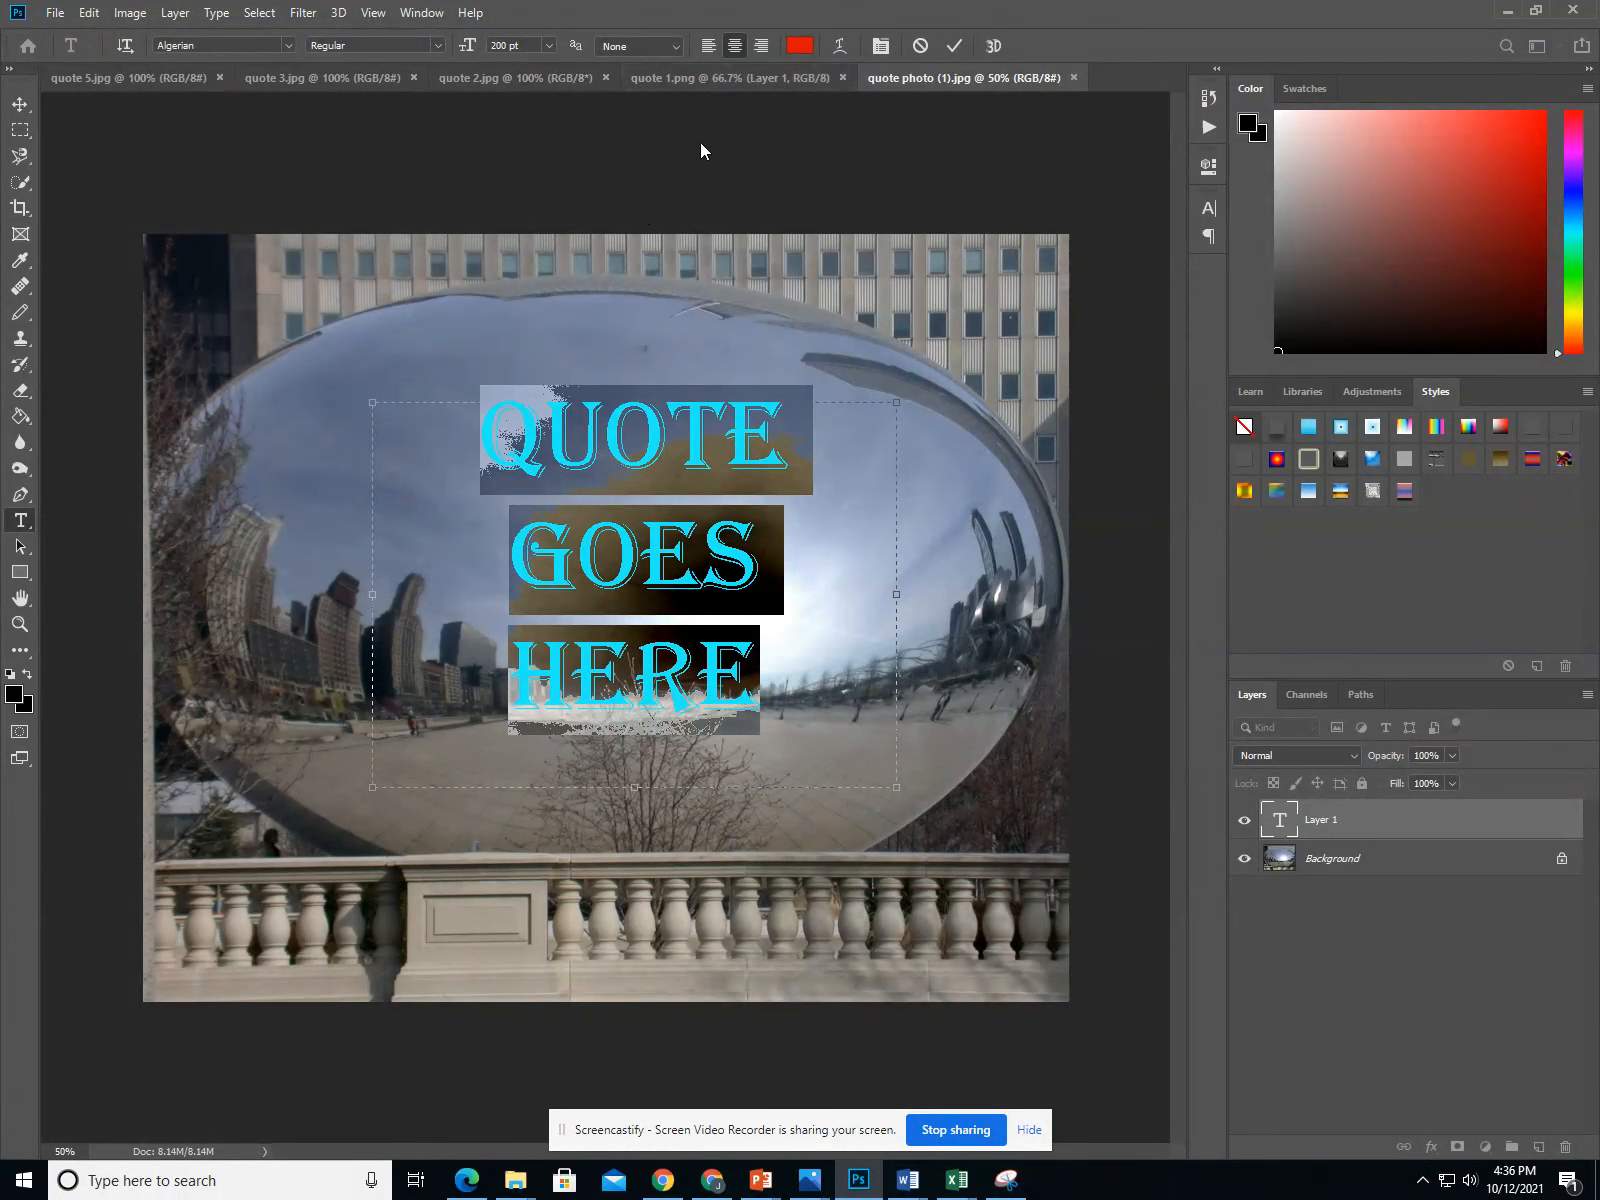
Step: Pick bright yellow #f9e508 as the selected quote's text colour, with the colour picker moved away from the text
click(800, 46)
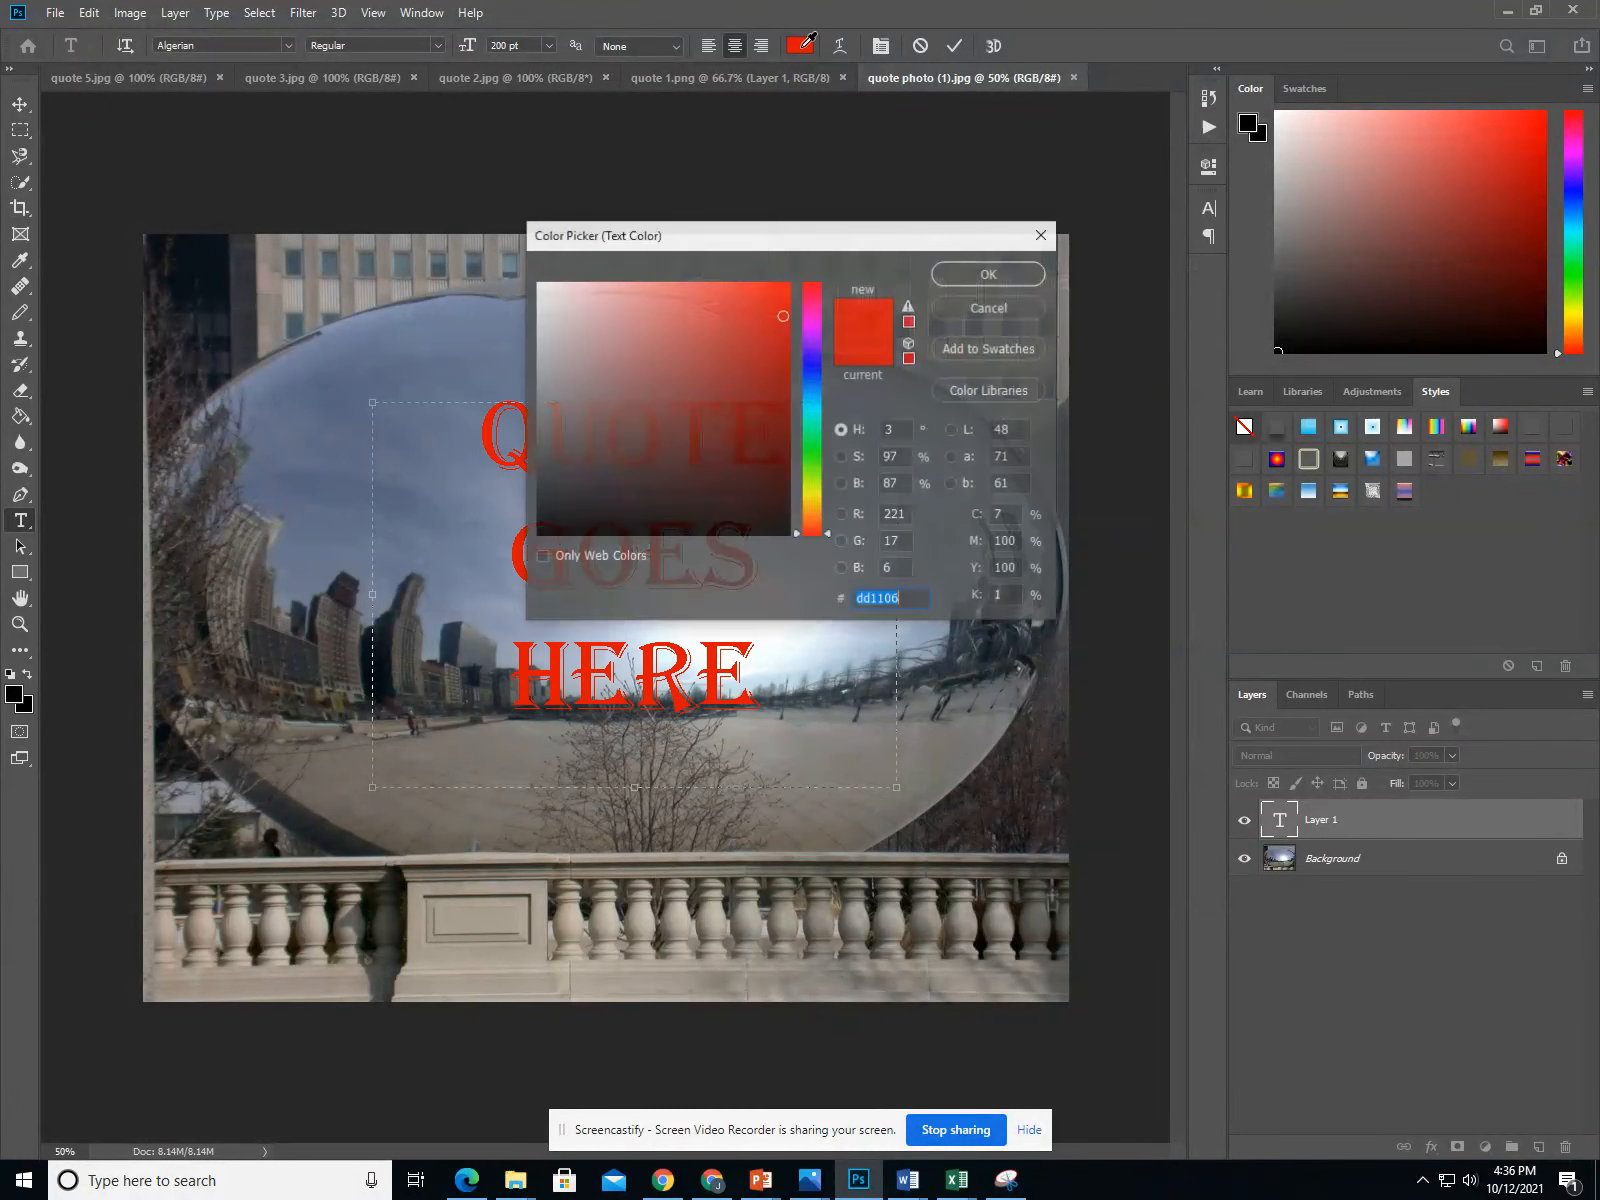
click(814, 484)
drag(814, 478, 812, 305)
click(814, 498)
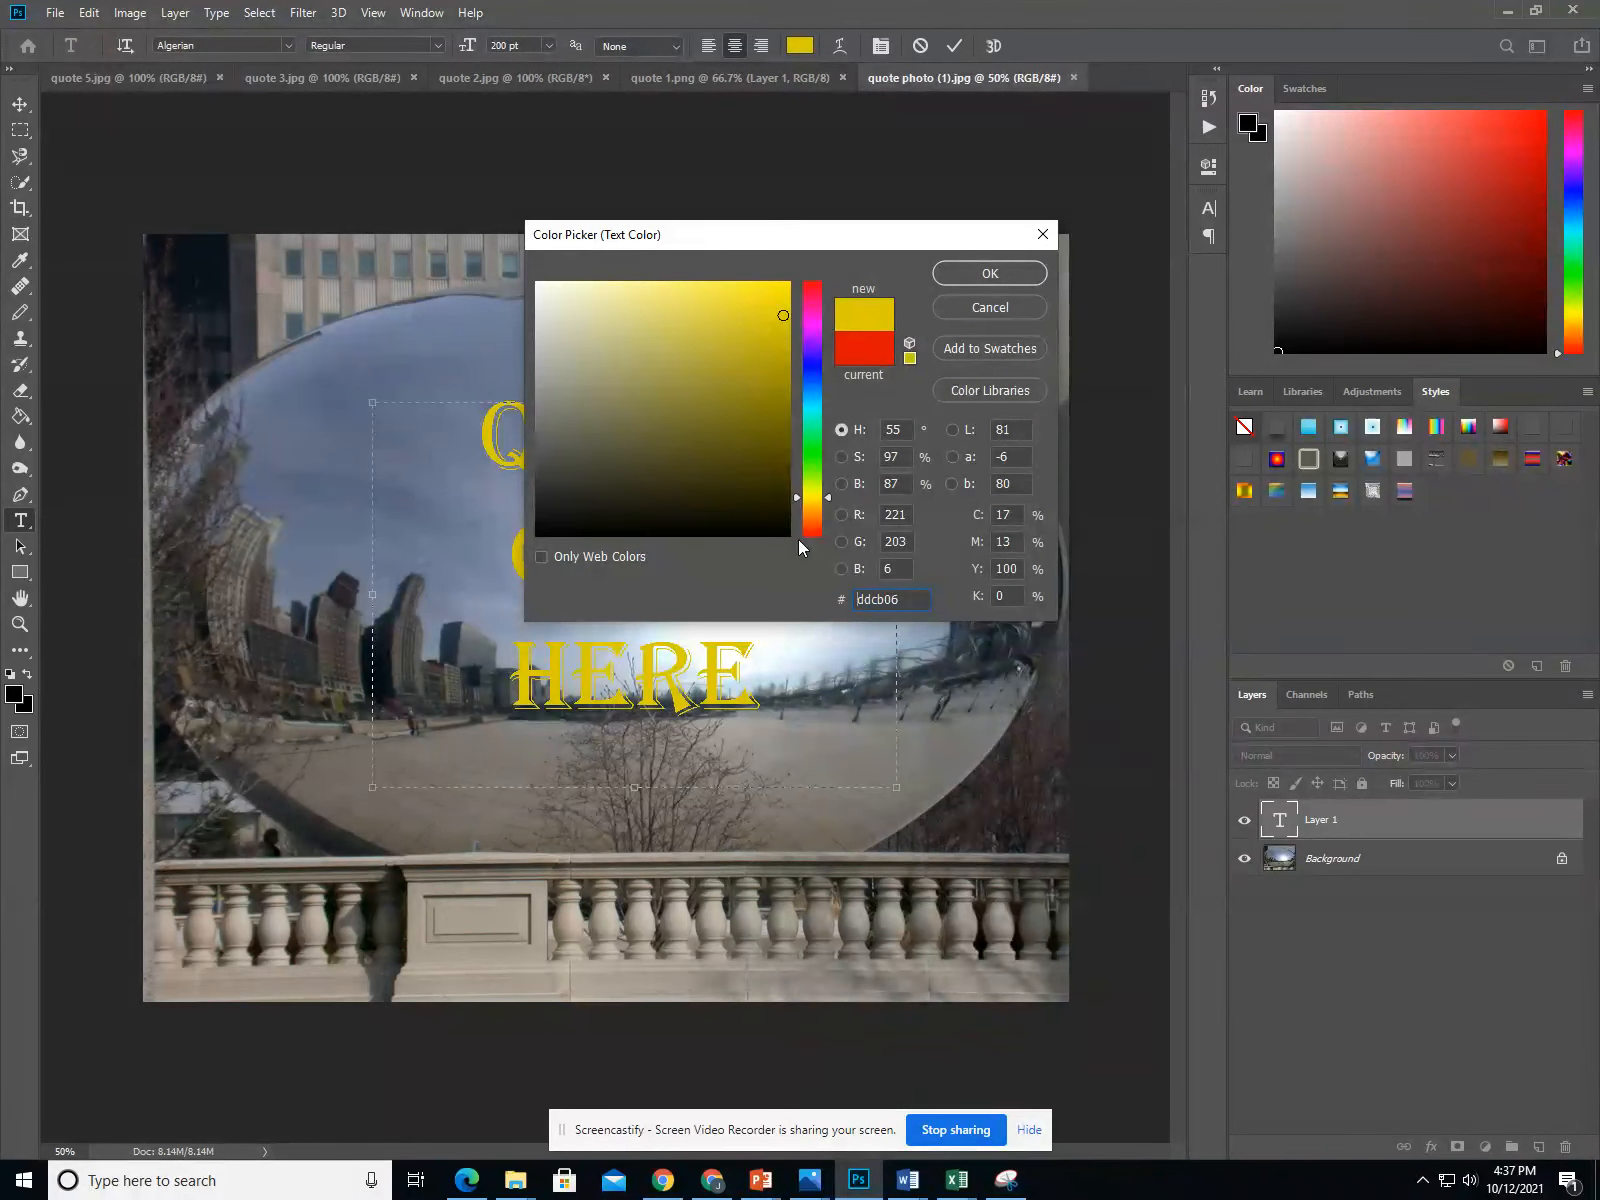
drag(774, 290, 753, 287)
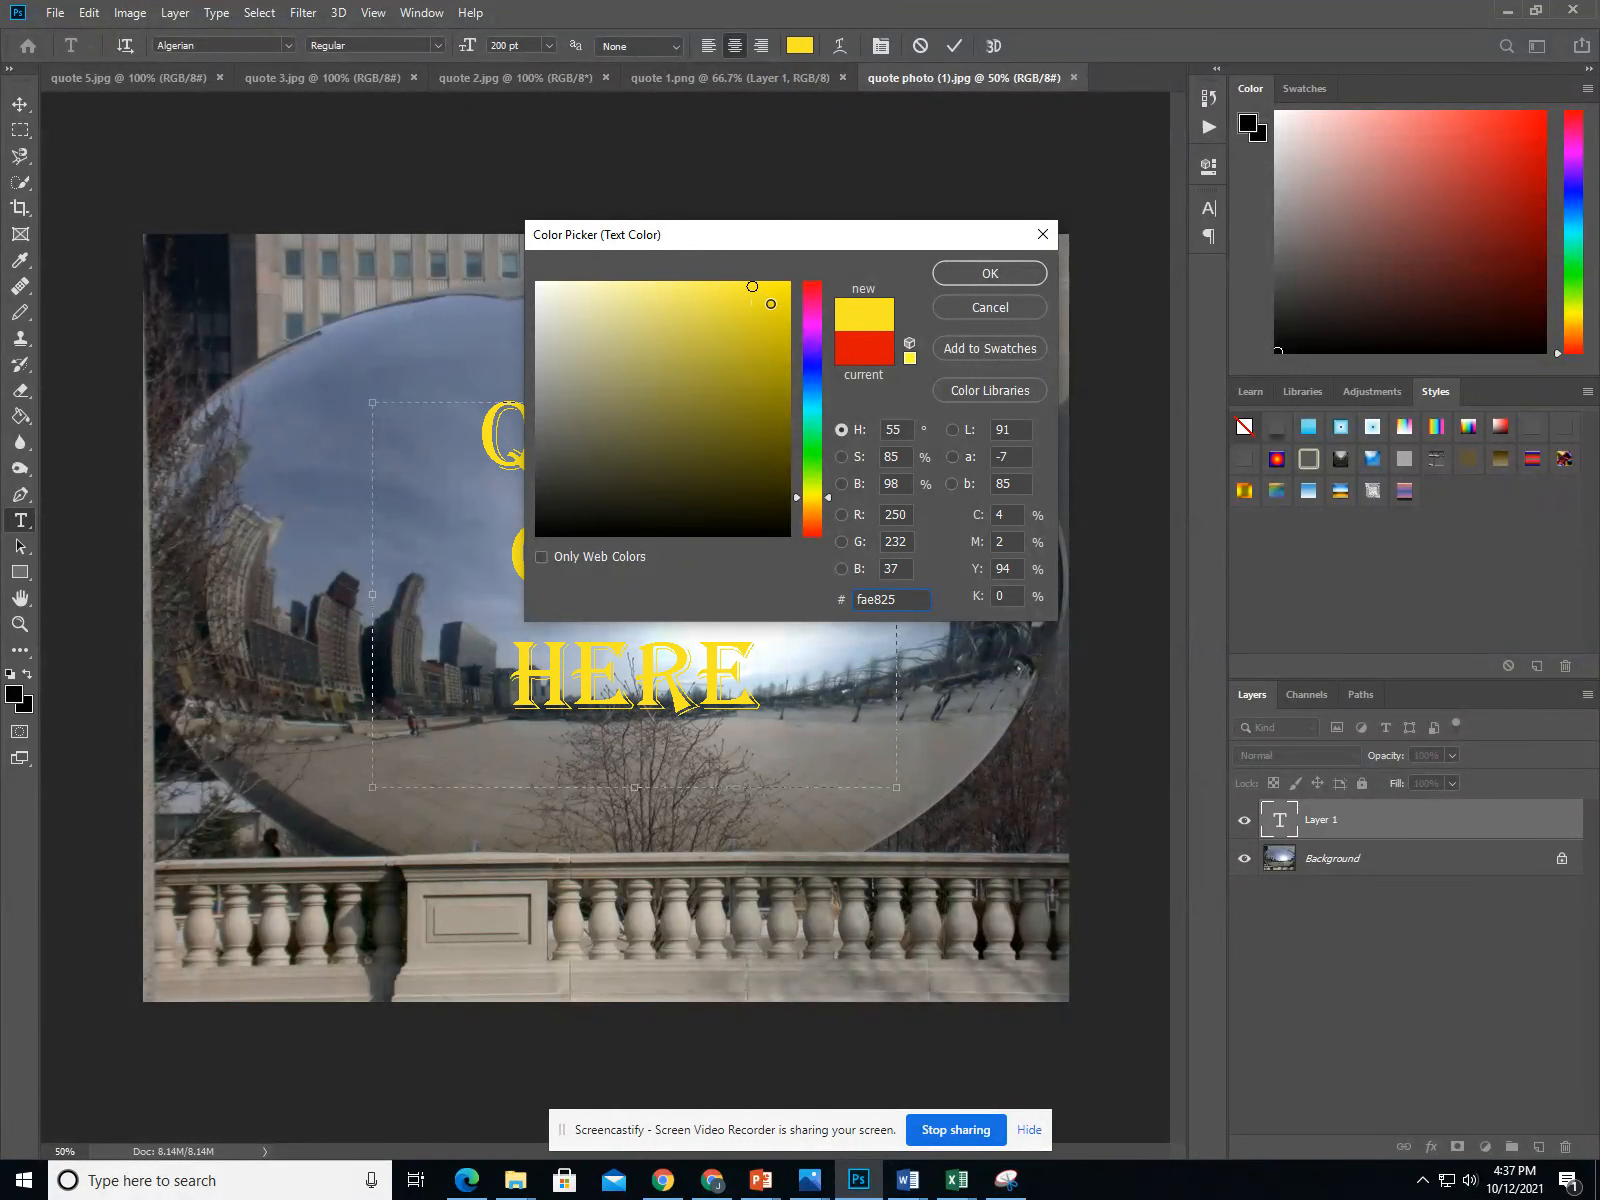
click(770, 303)
click(783, 288)
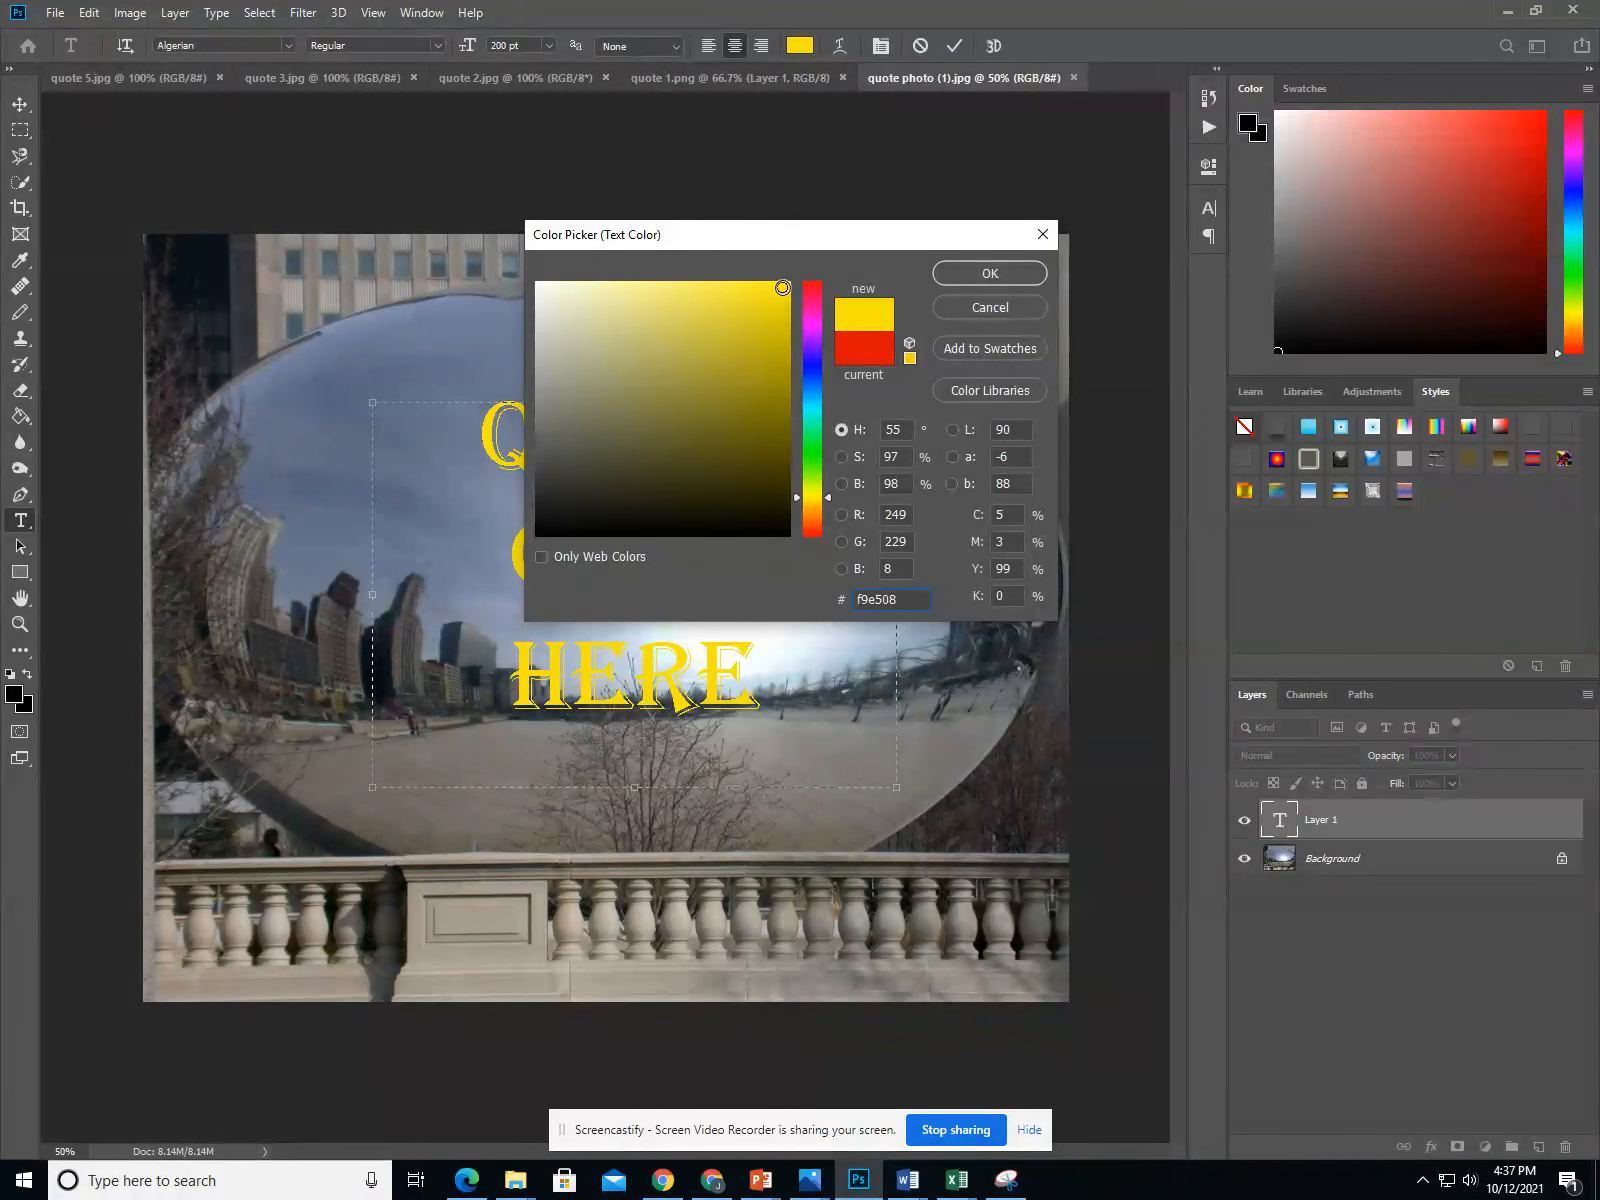
drag(872, 241, 1009, 160)
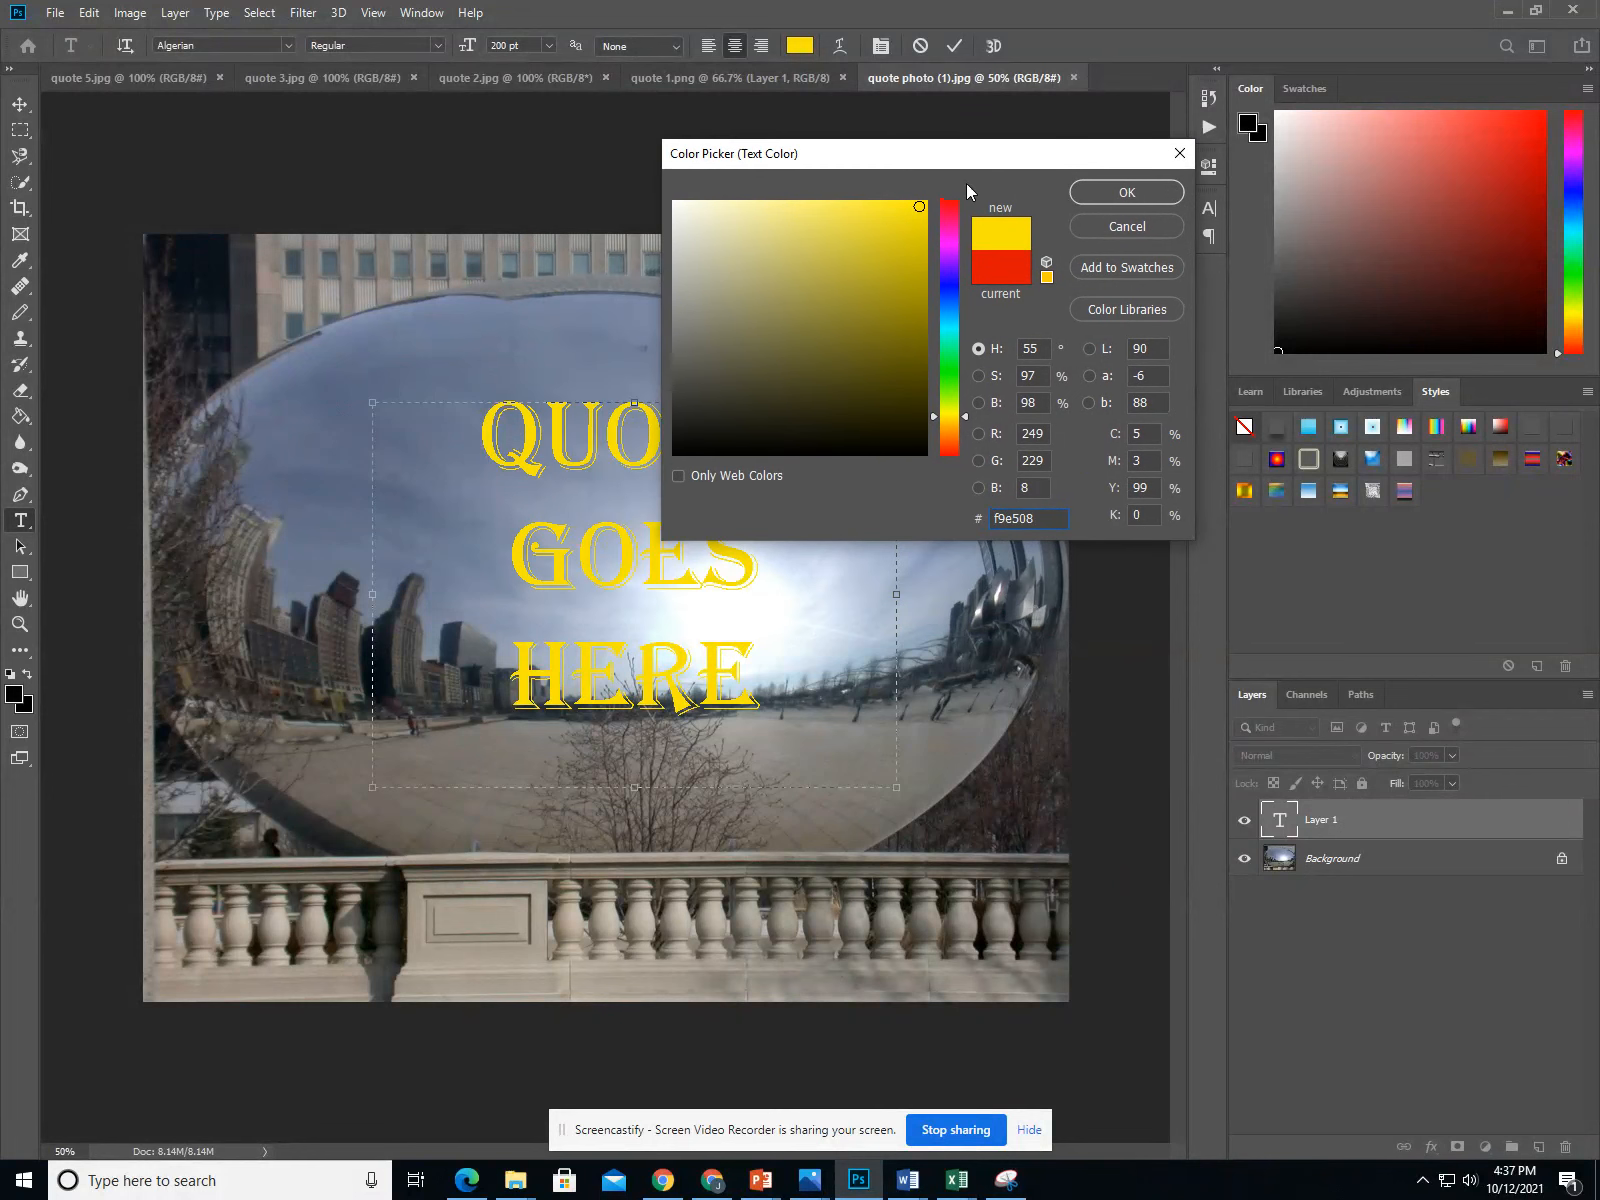
Step: Try a medium blue, #2749d9, as the quote's text colour
click(948, 294)
click(903, 296)
click(881, 238)
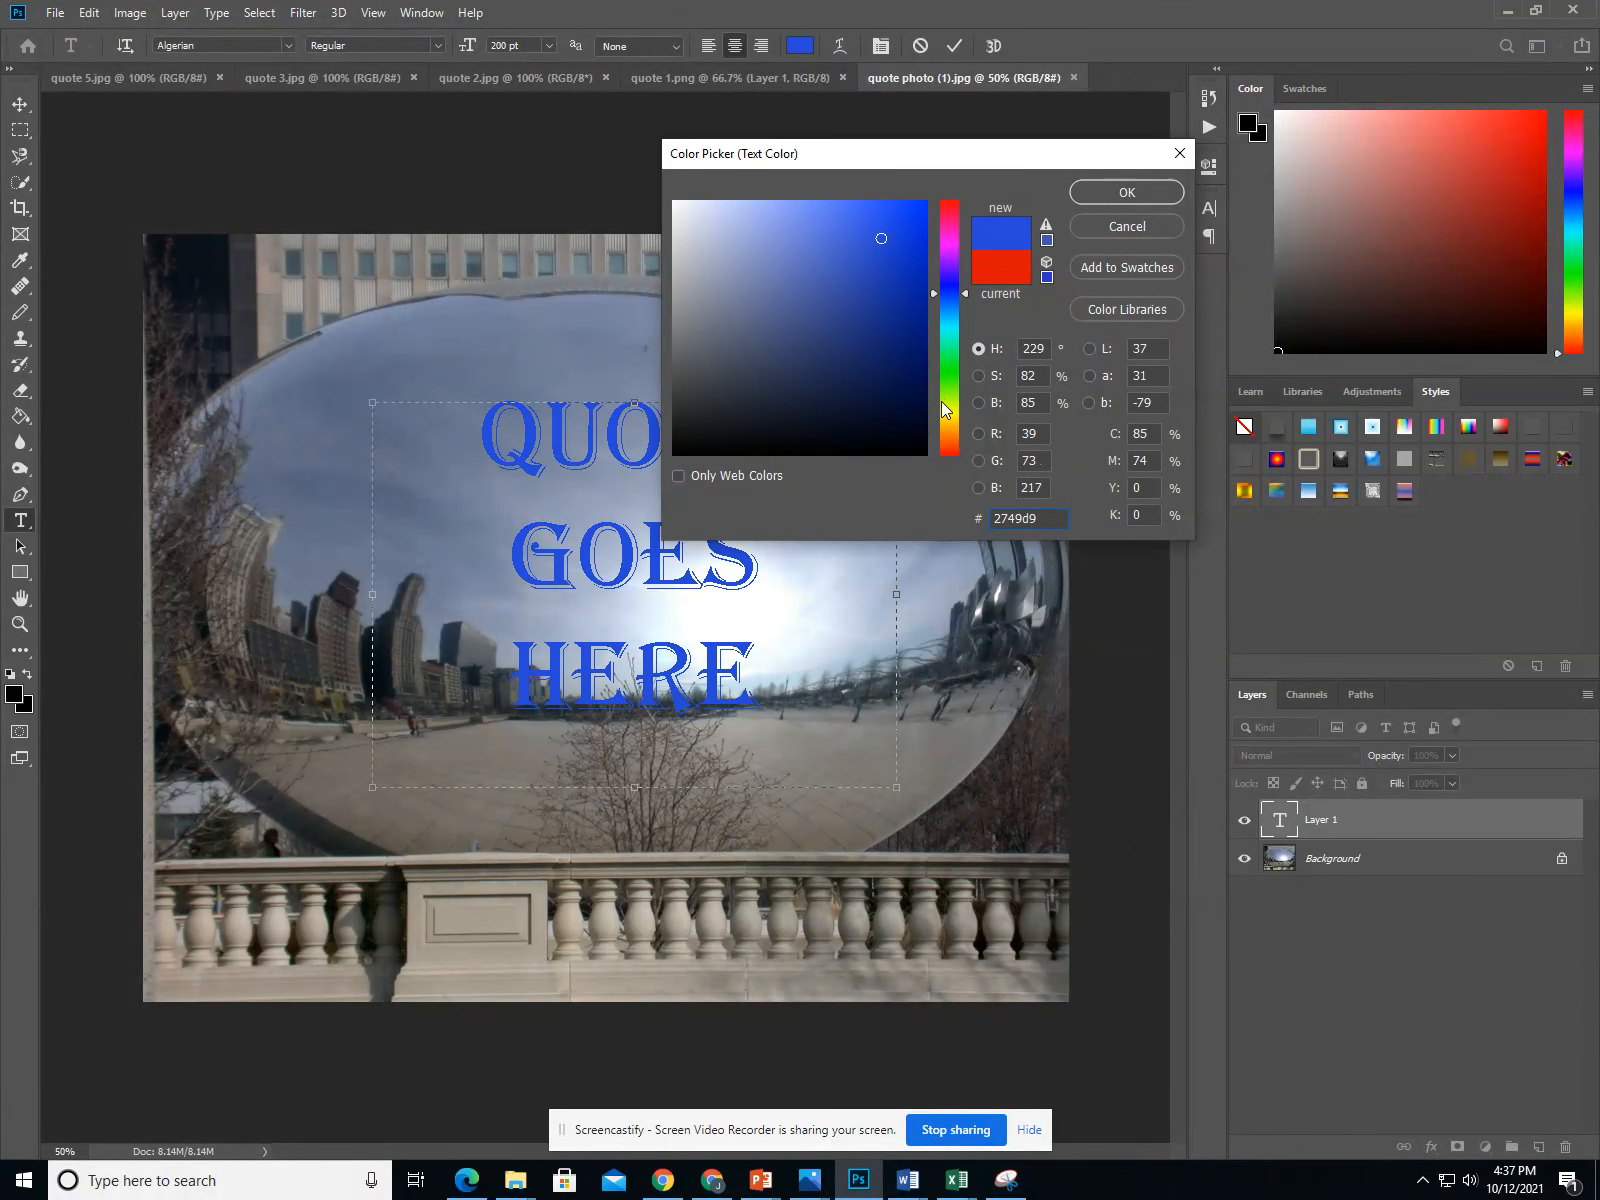
Step: Set the quote's text colour to yellow #f4f10a and commit the text by selecting the Background layer
click(948, 413)
click(917, 211)
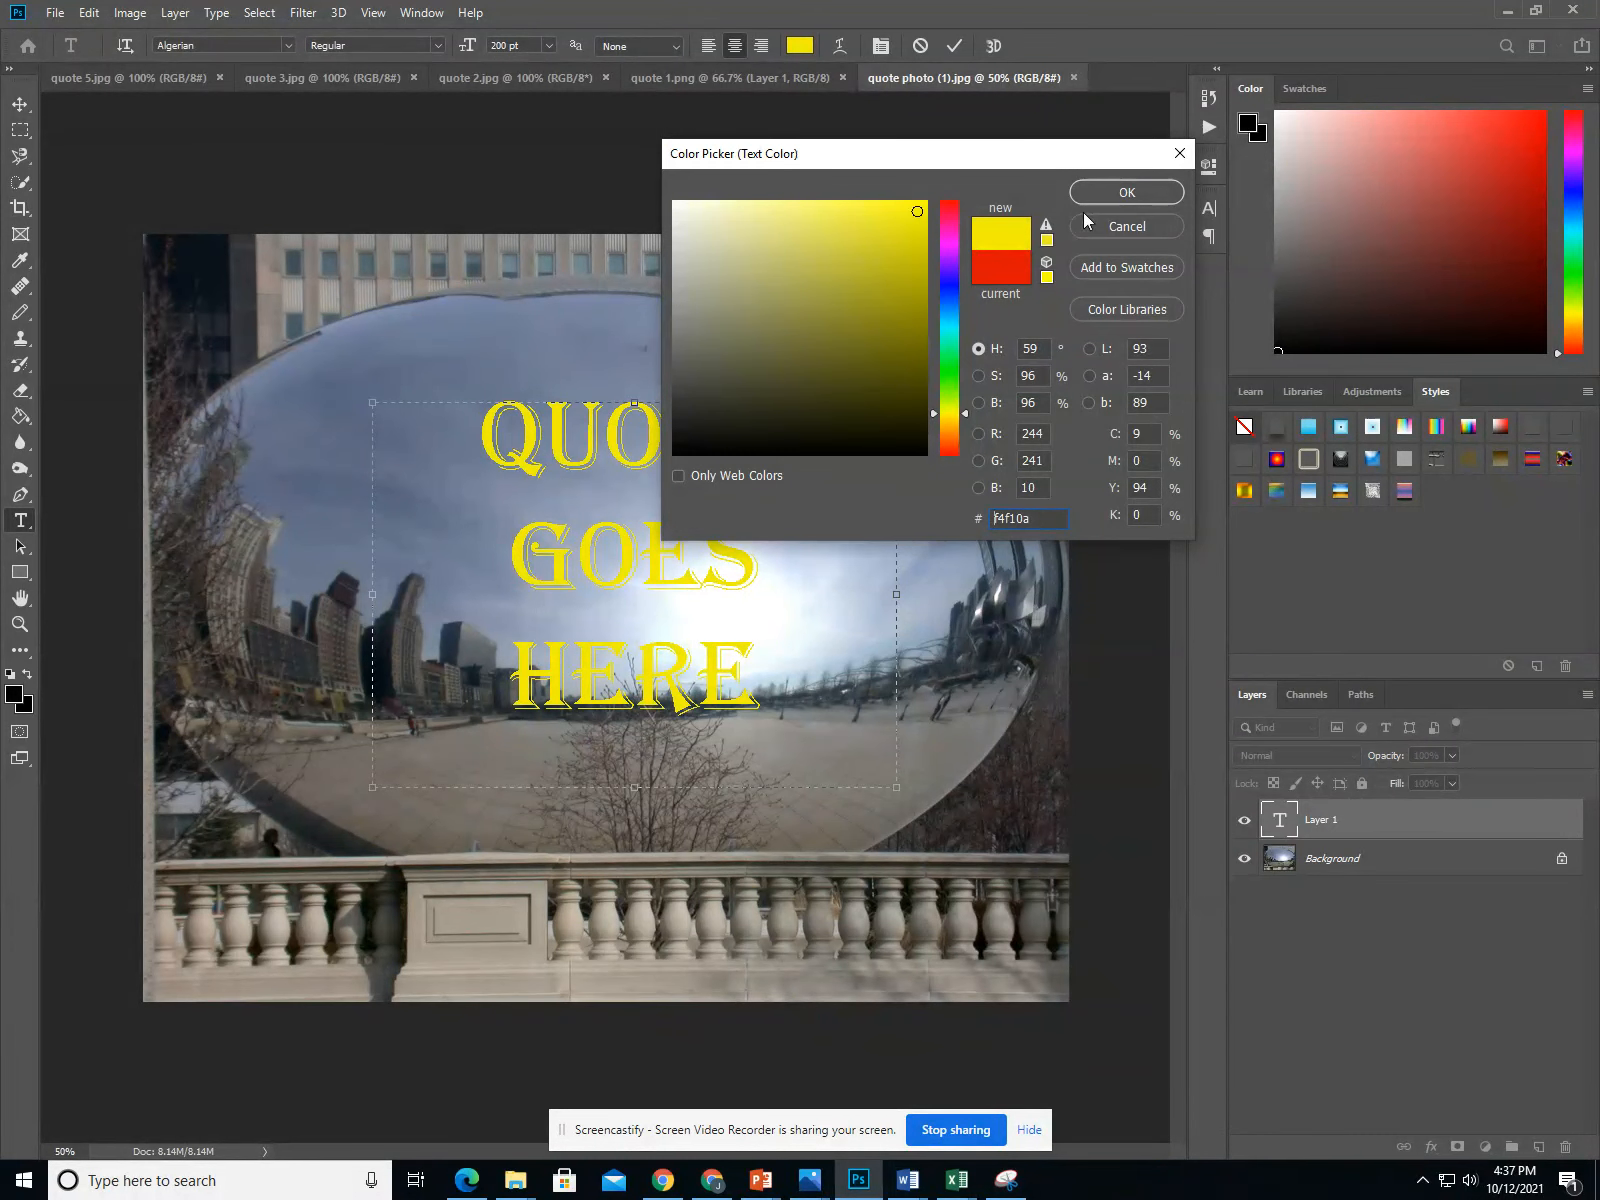
click(1109, 191)
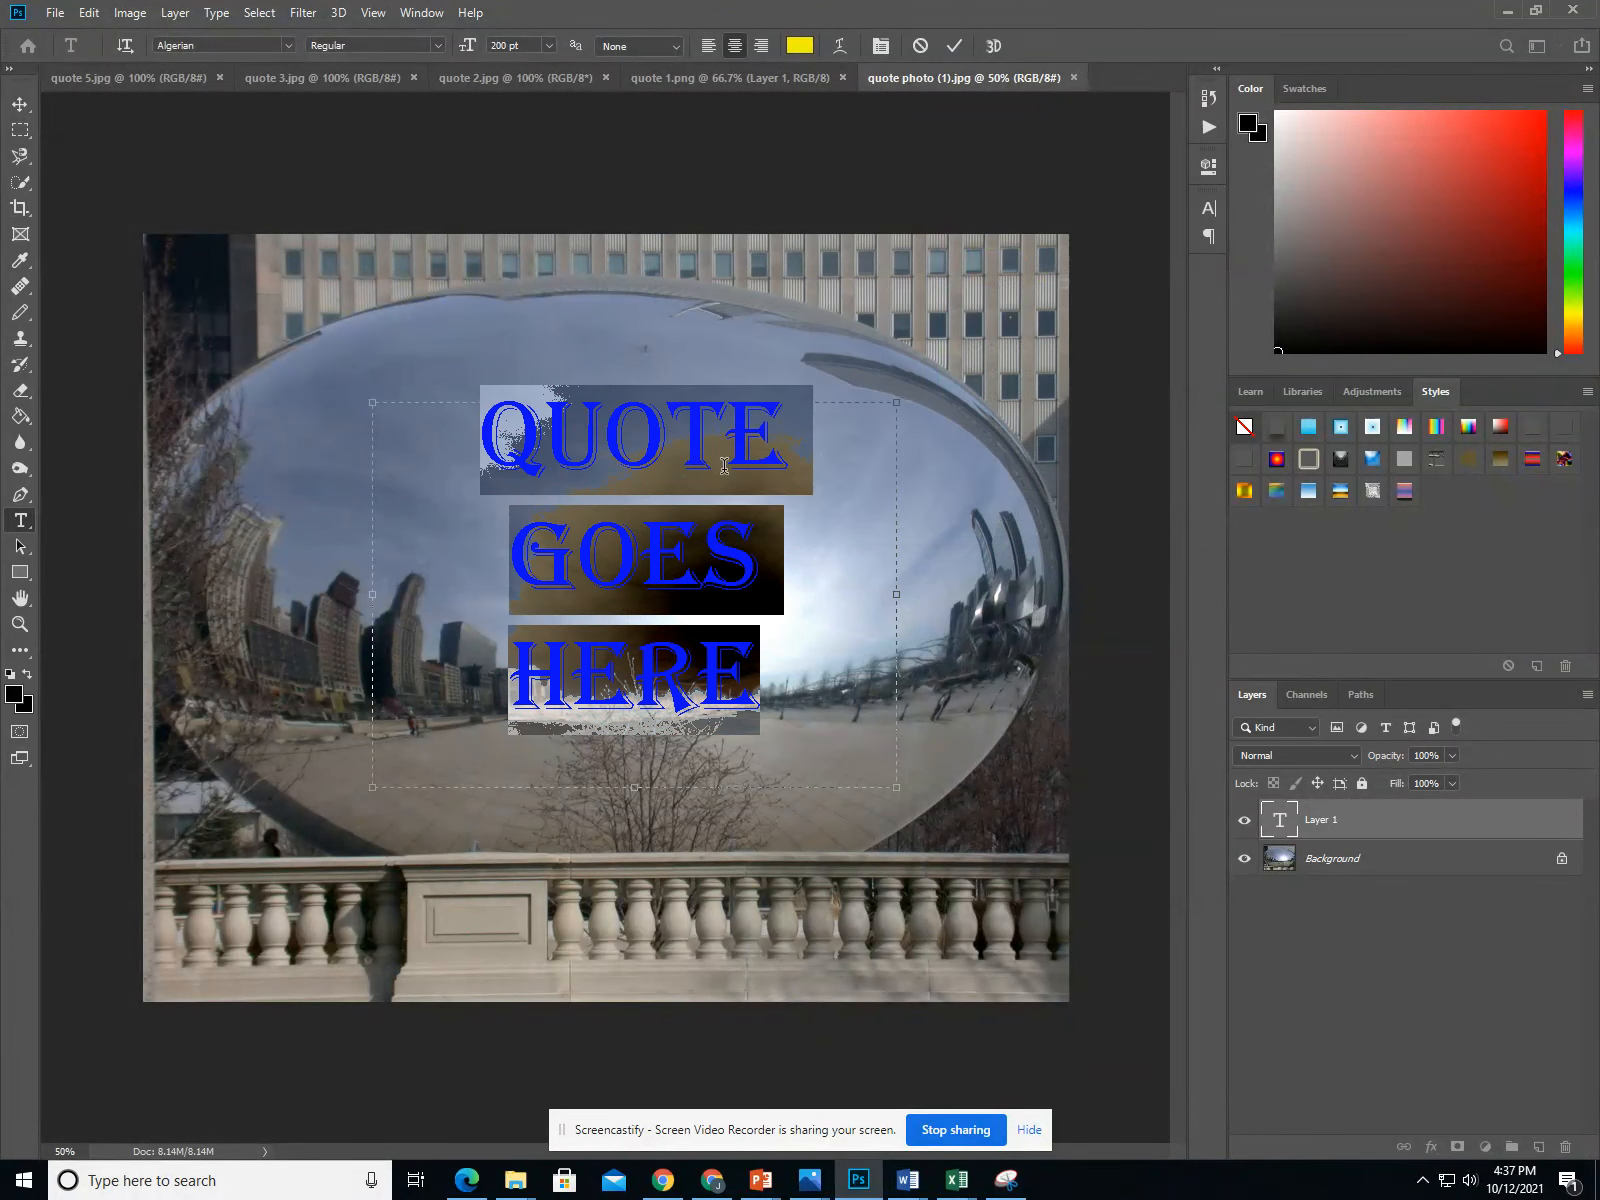
click(1310, 862)
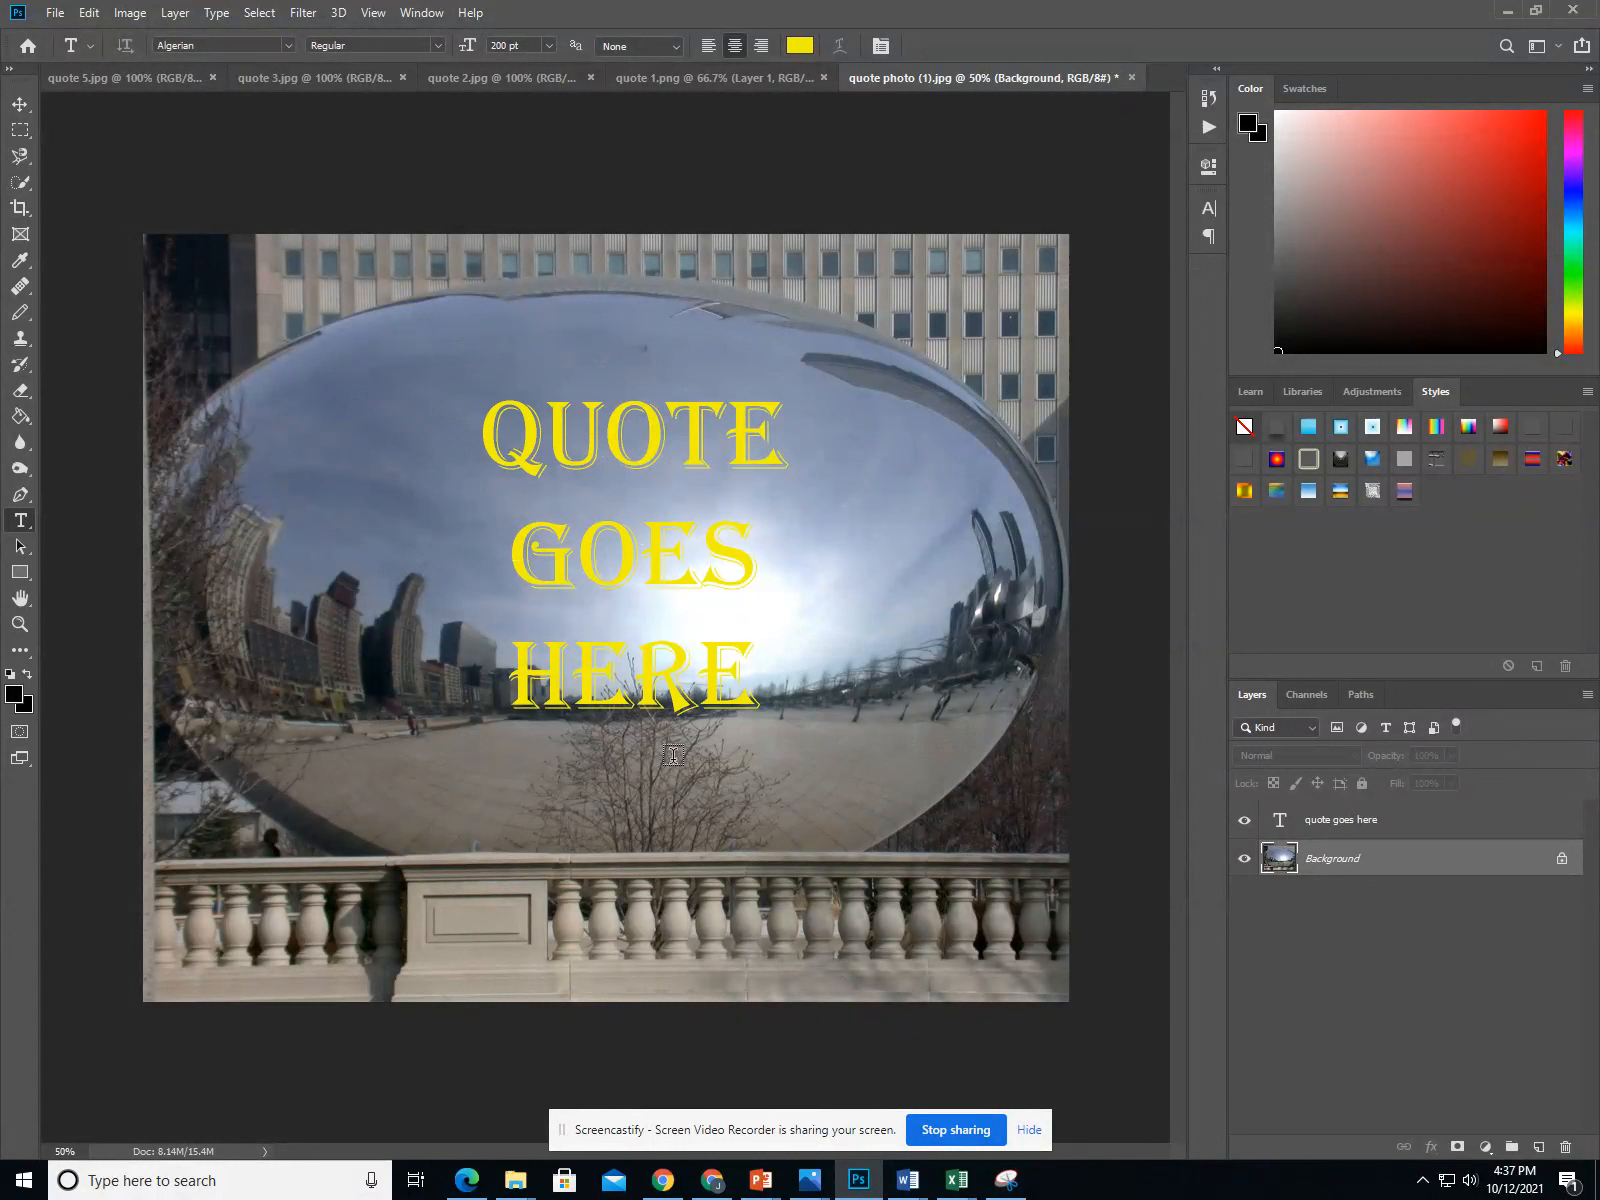
Step: Start saving the finished image under a new name in Downloads with JPEG as the file format
click(61, 17)
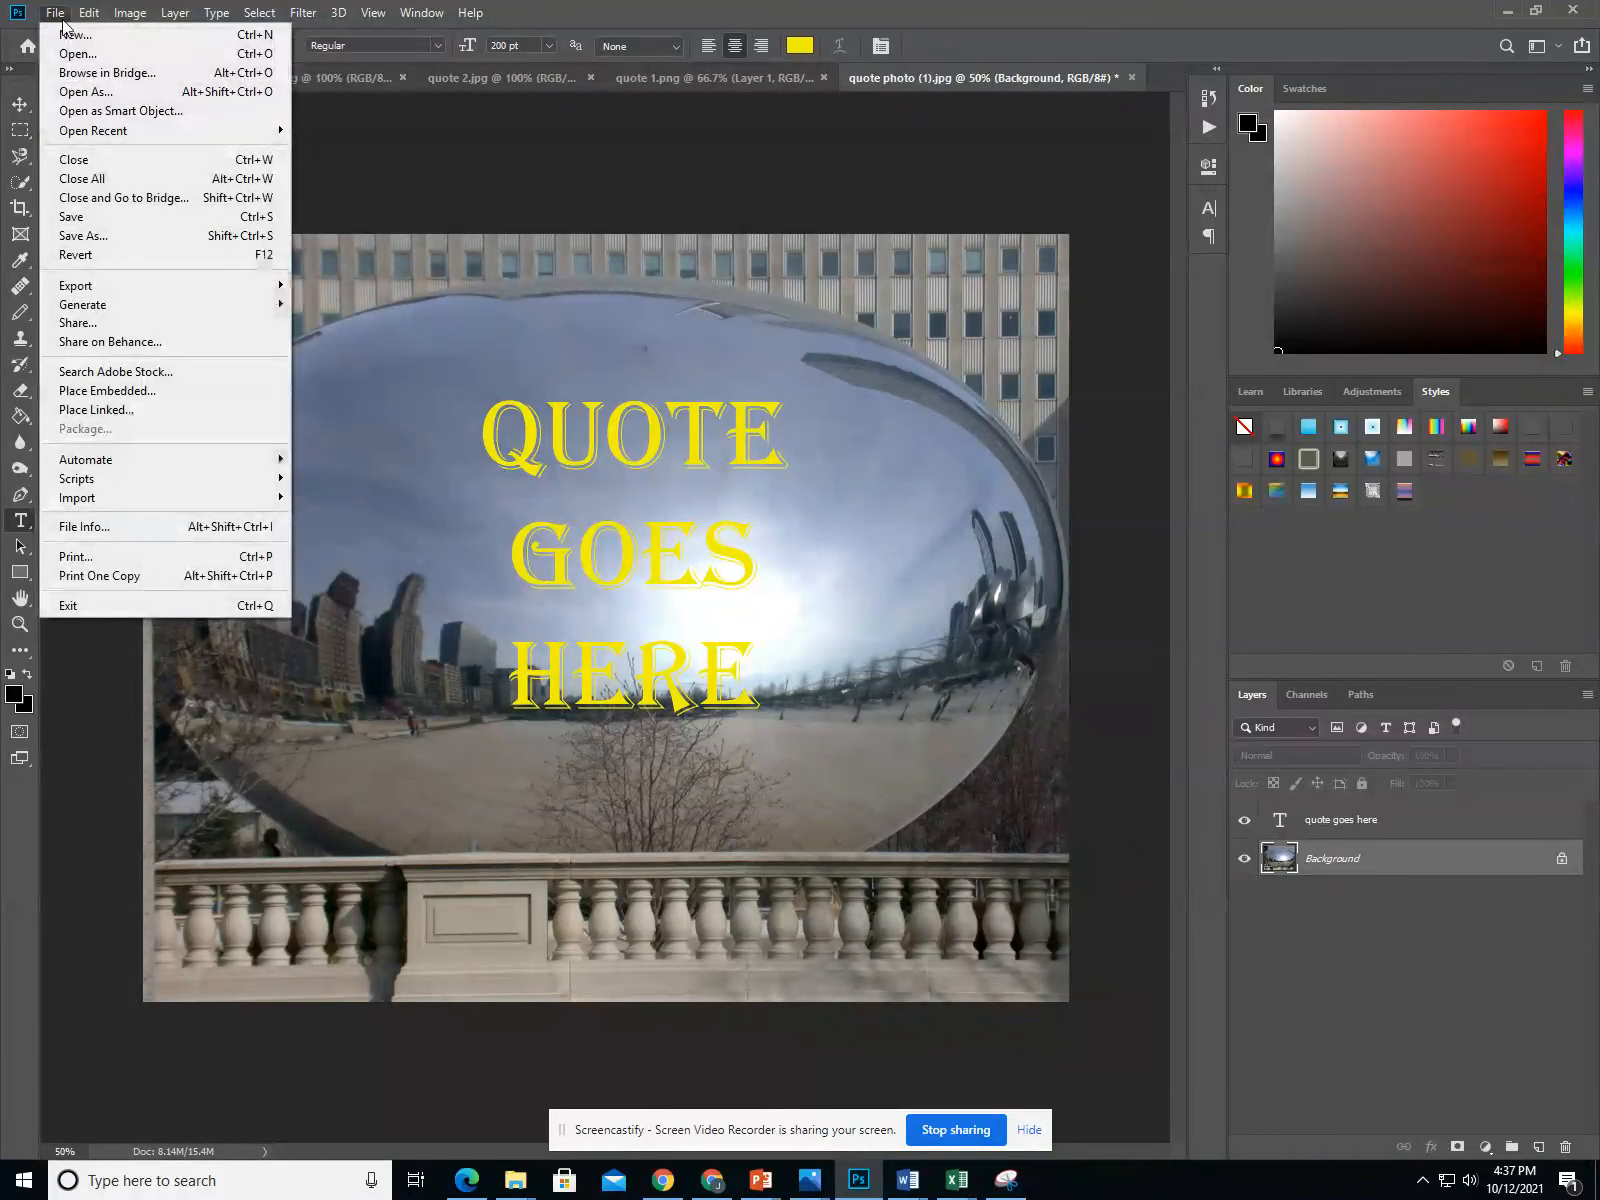
click(88, 238)
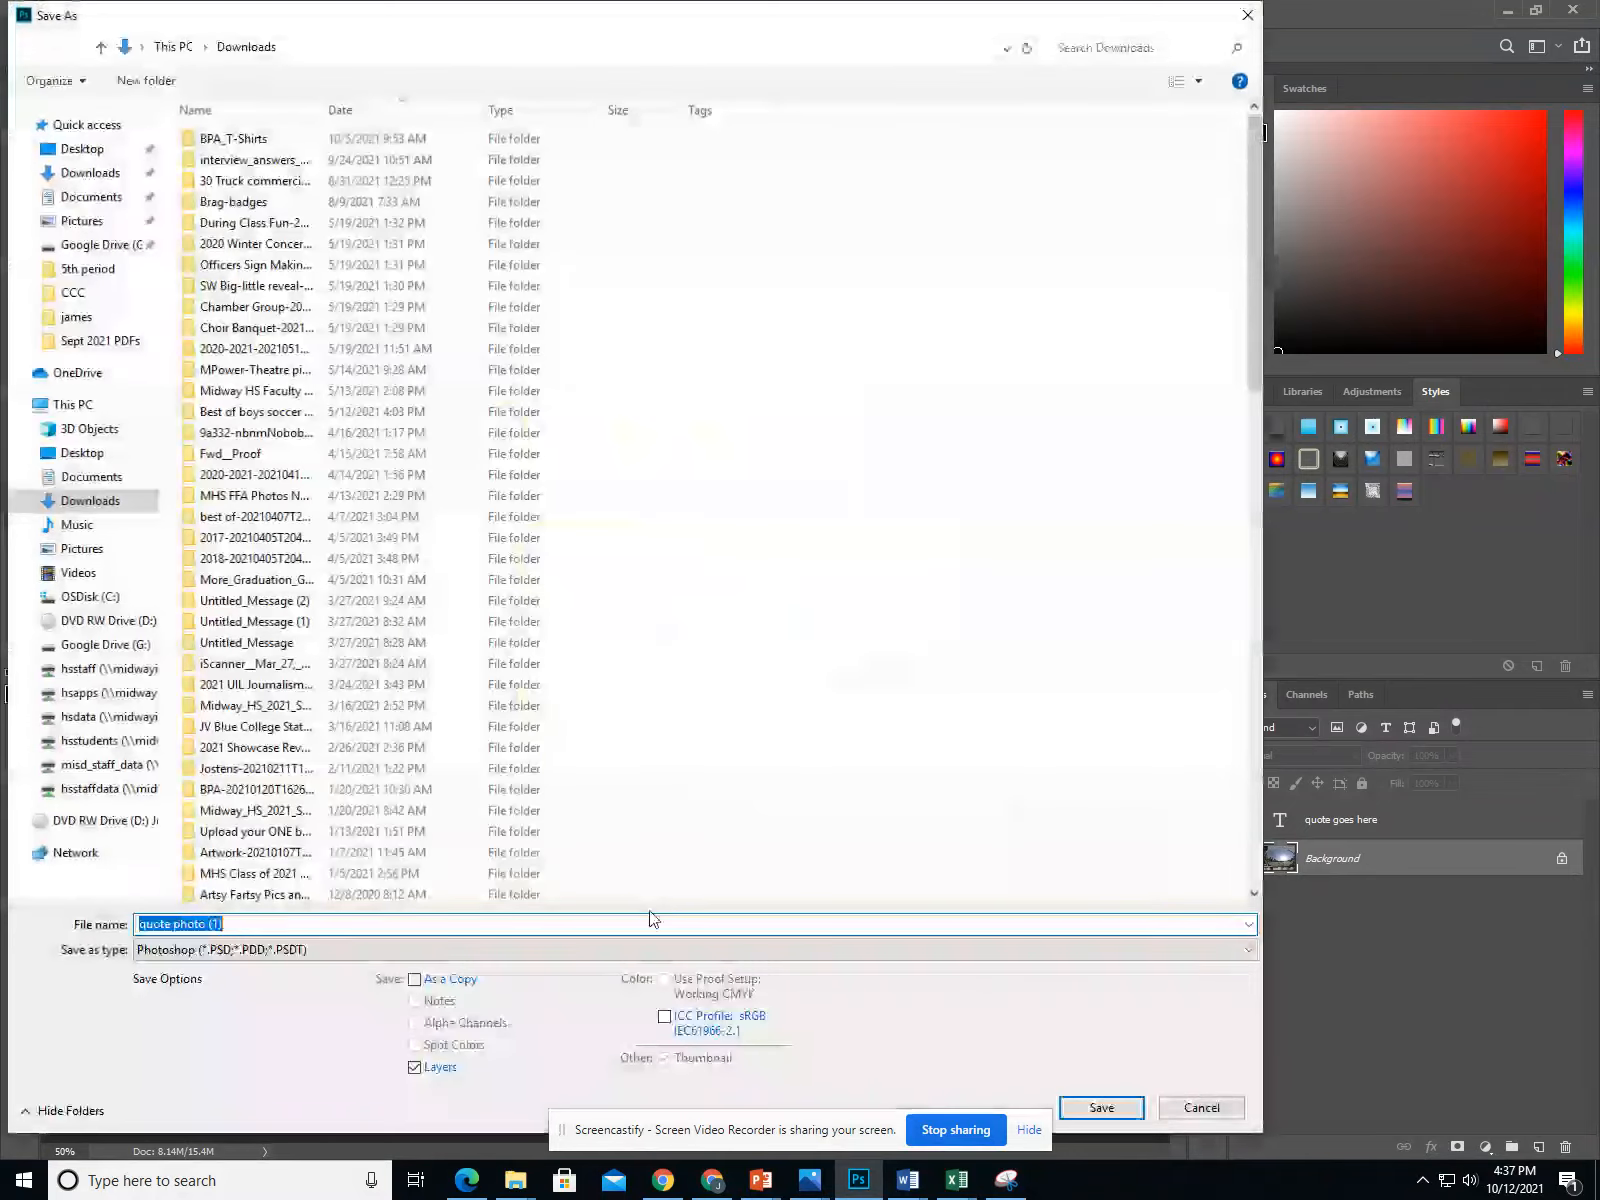
click(240, 948)
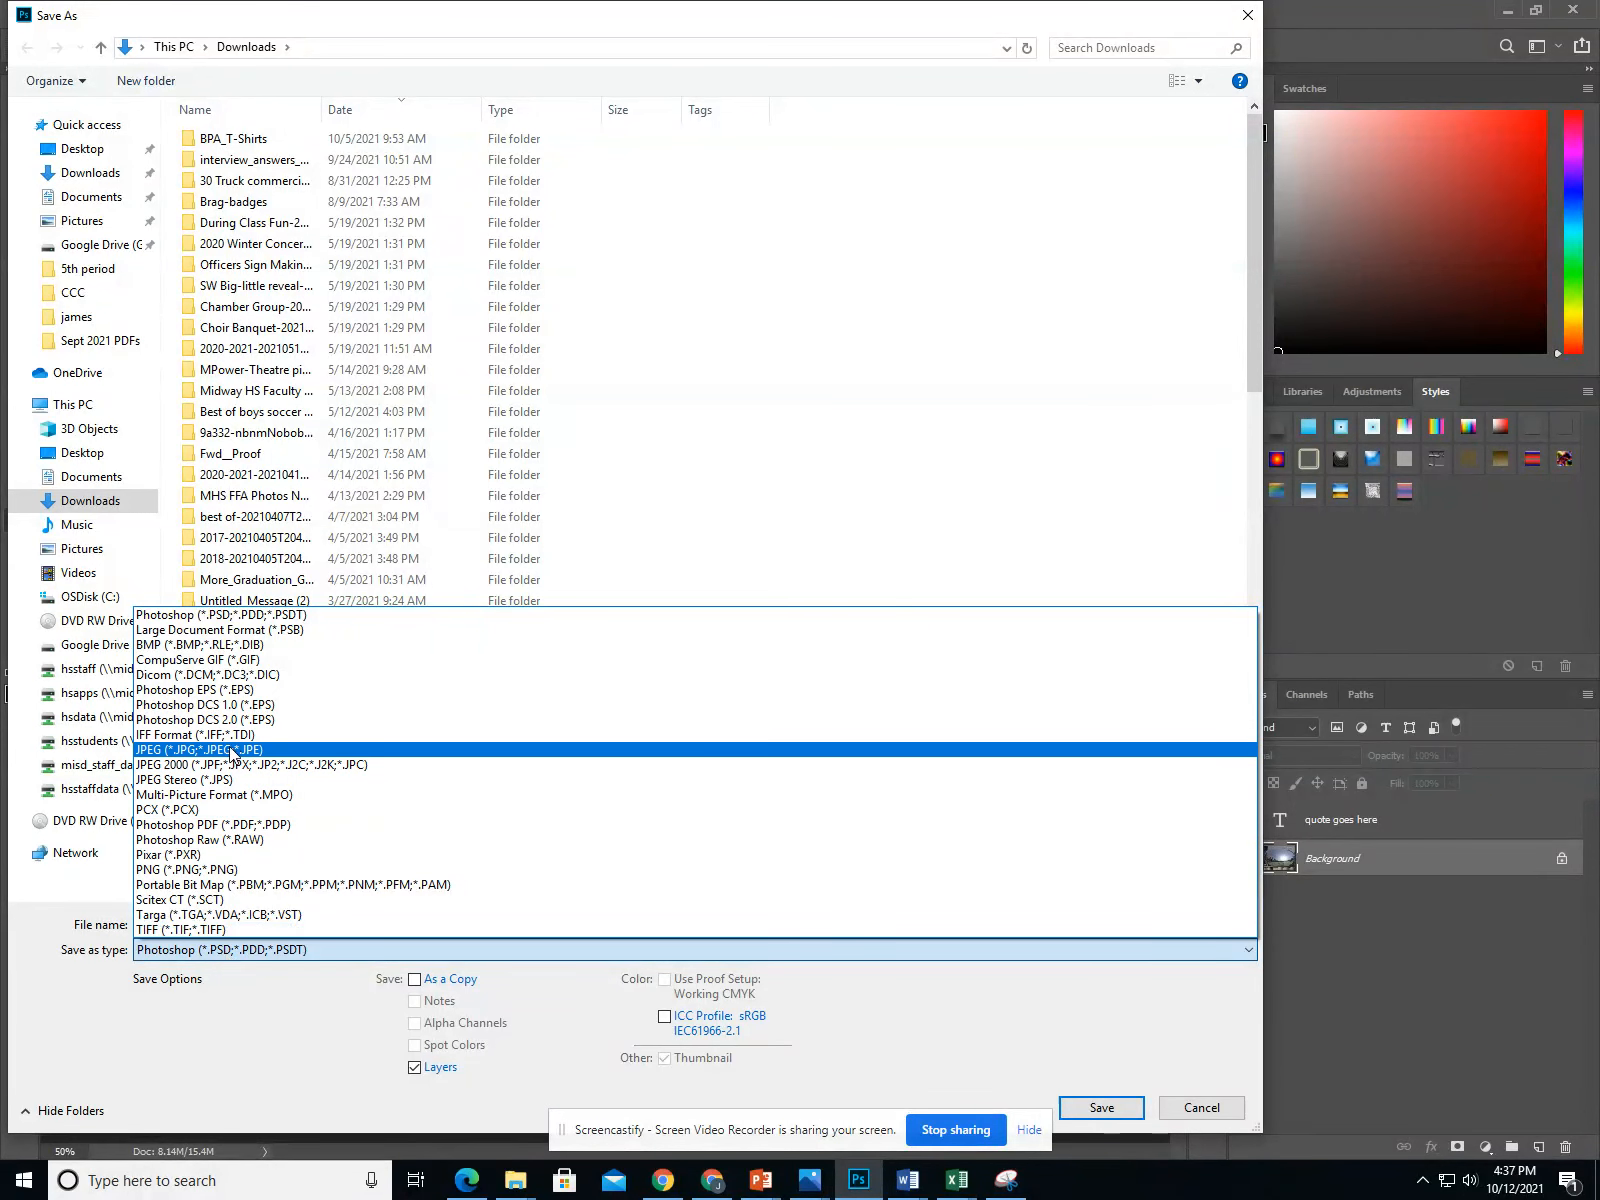
click(160, 750)
Step: Replace the end of the file name with "done" and save the JPEG at Maximum quality 12, Baseline ("Standard")
click(241, 922)
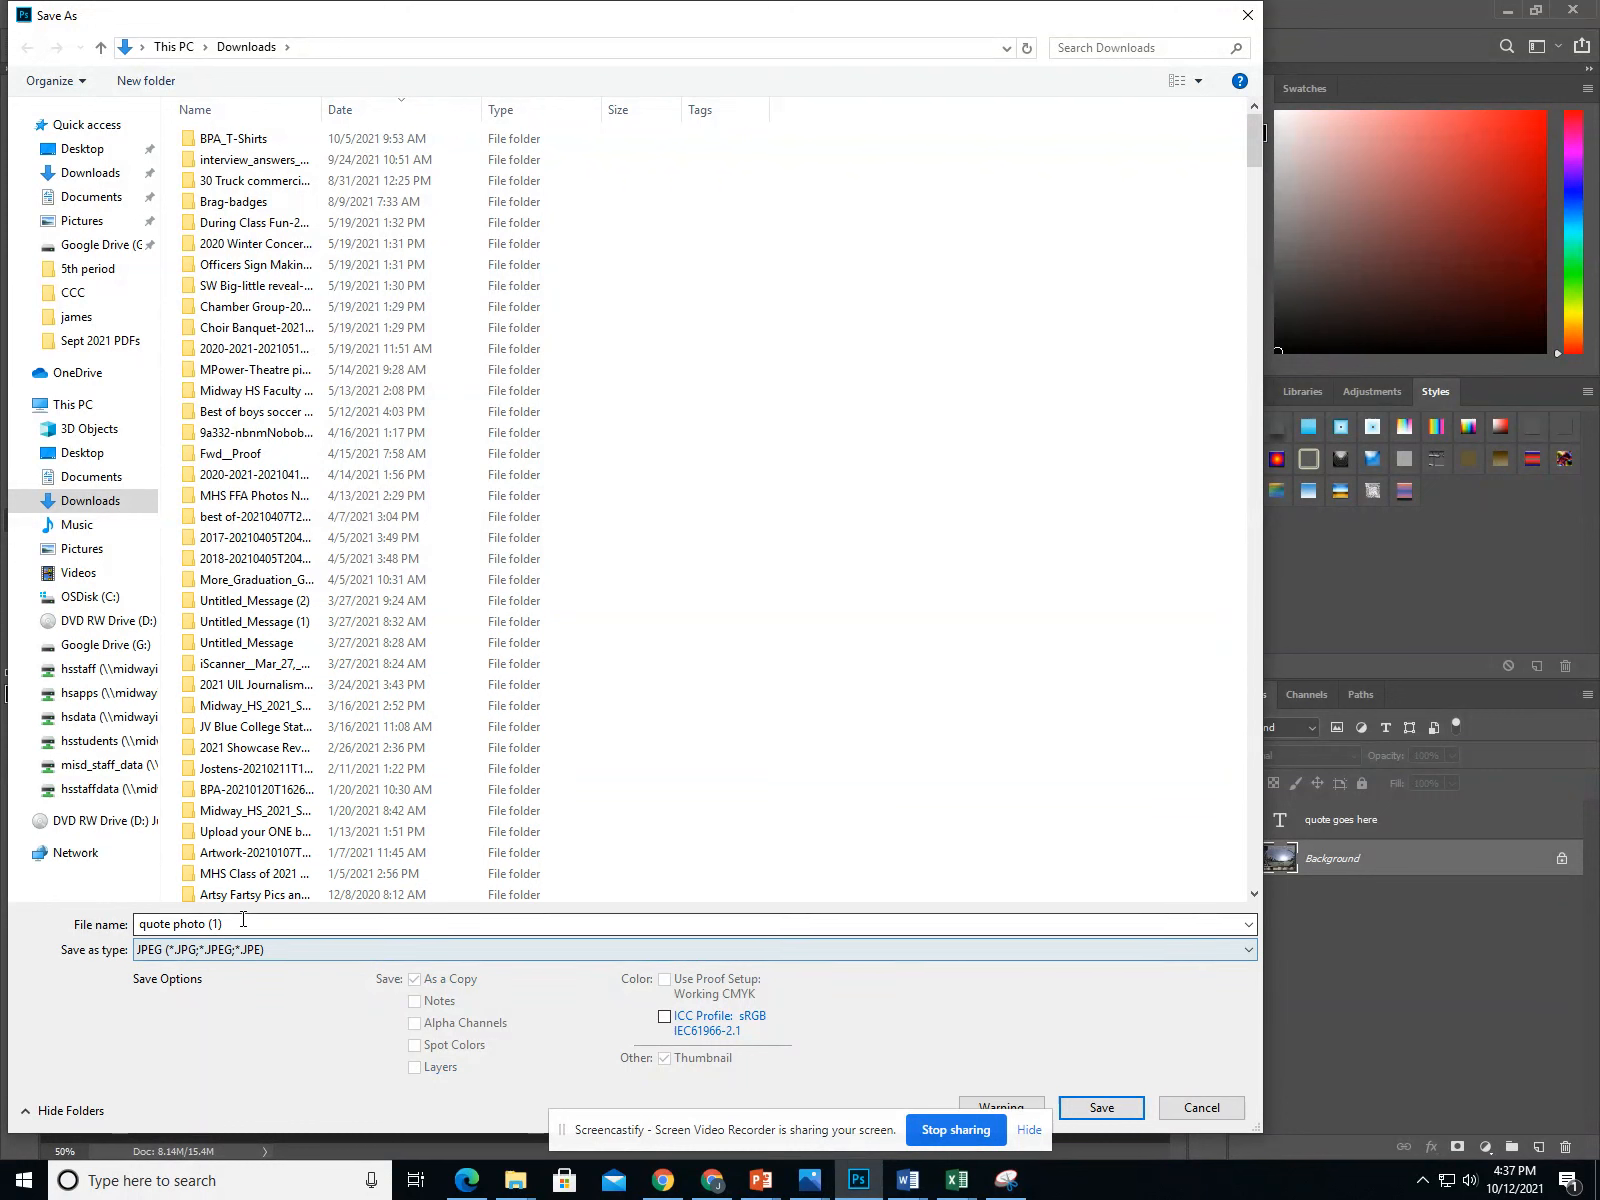
click(241, 920)
key(BackSpace)
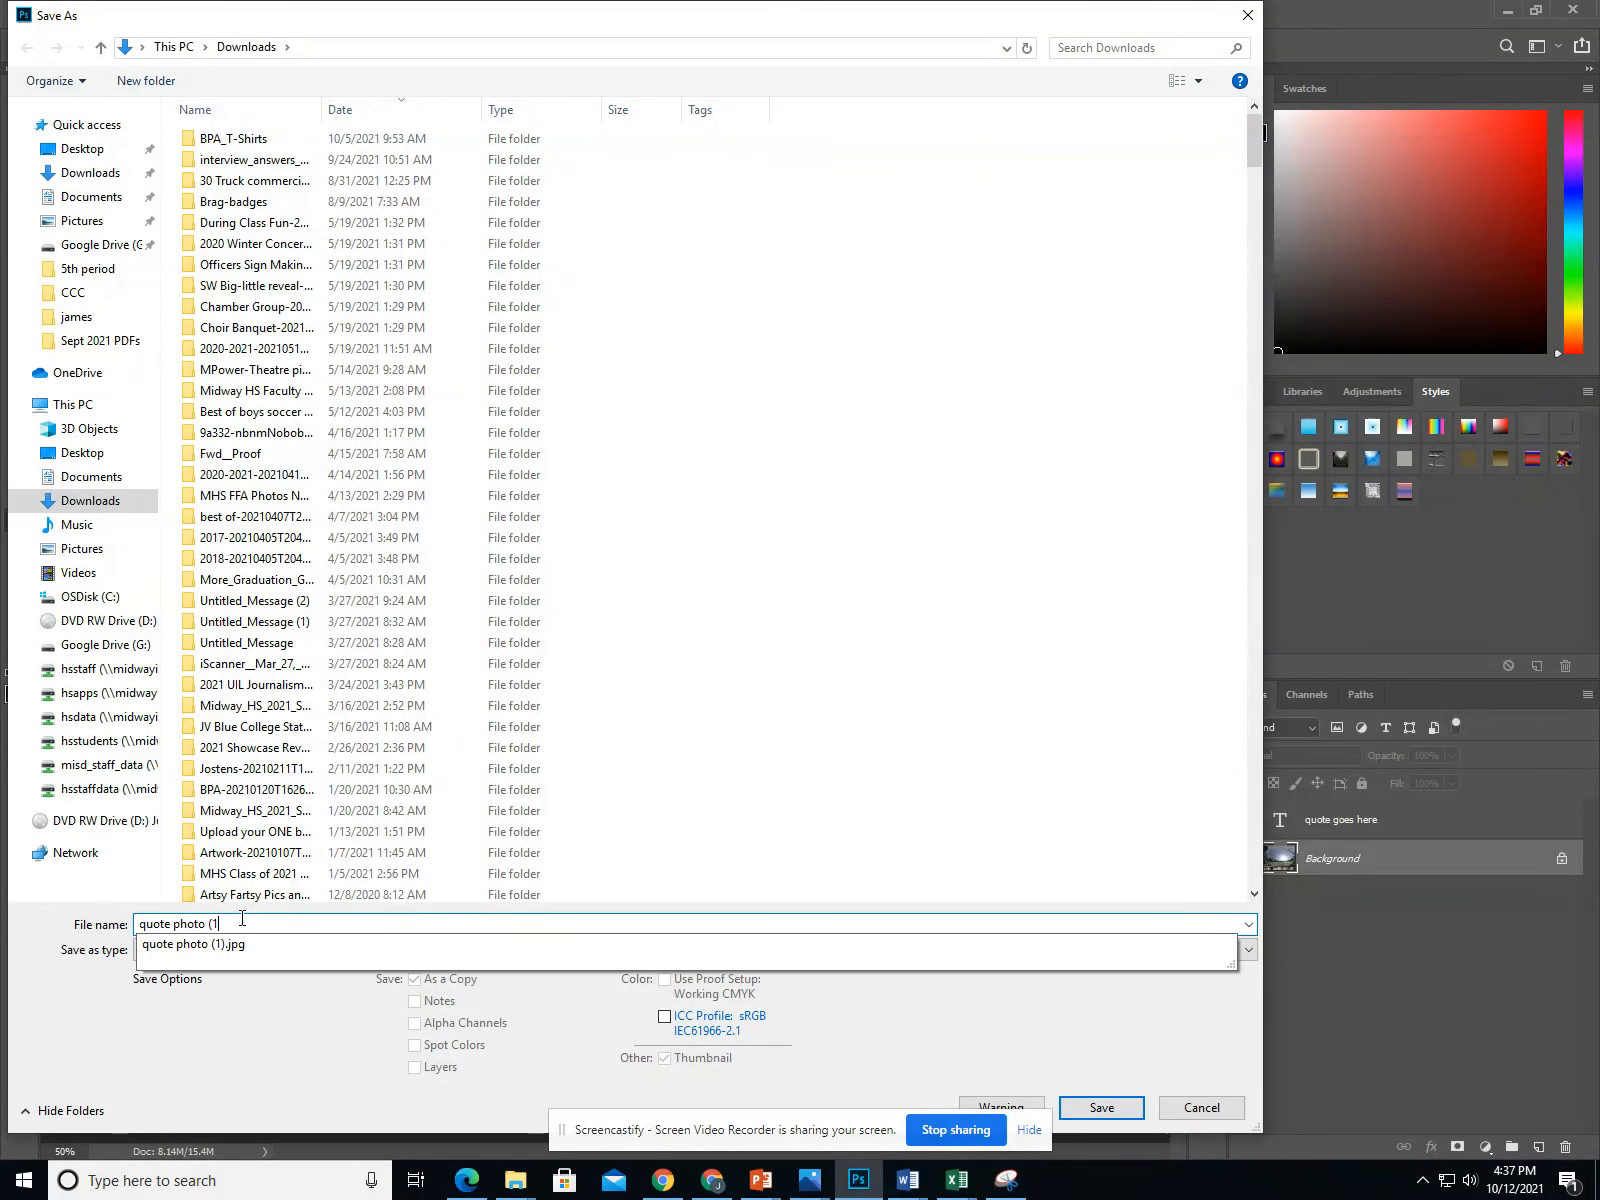
text(done)
click(1120, 1106)
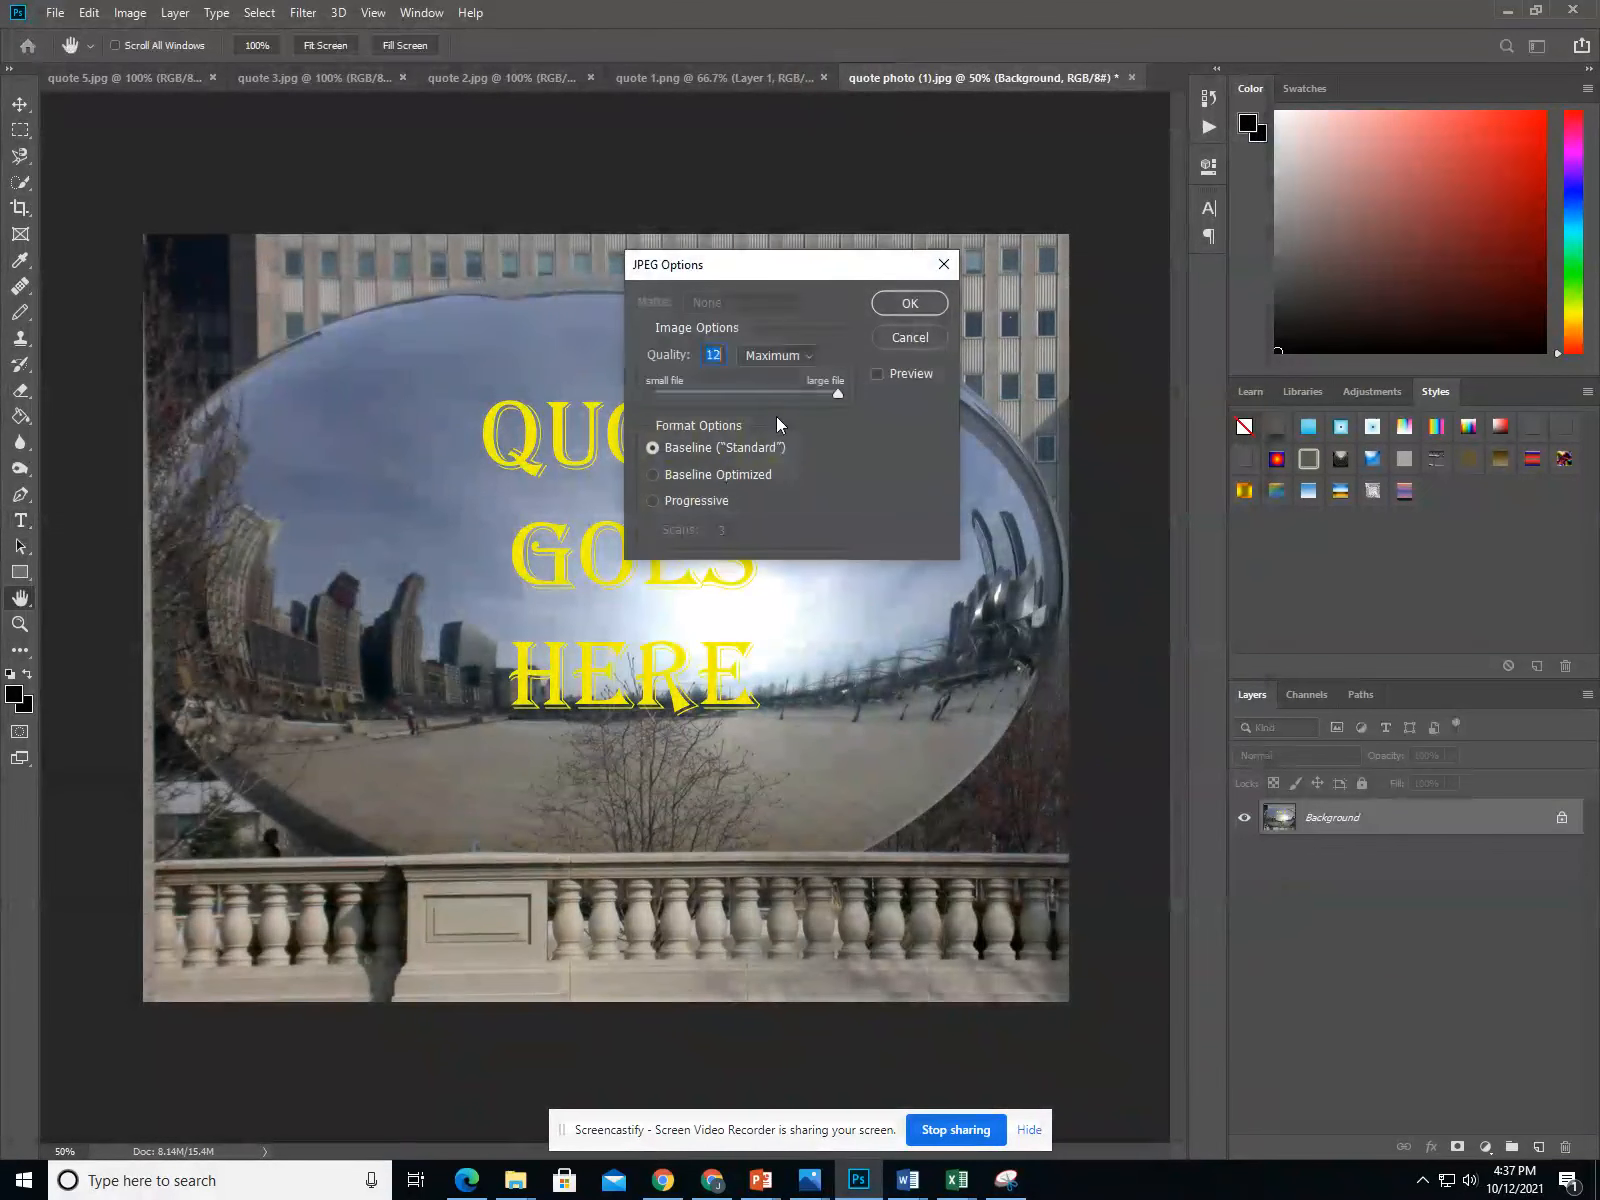
click(918, 304)
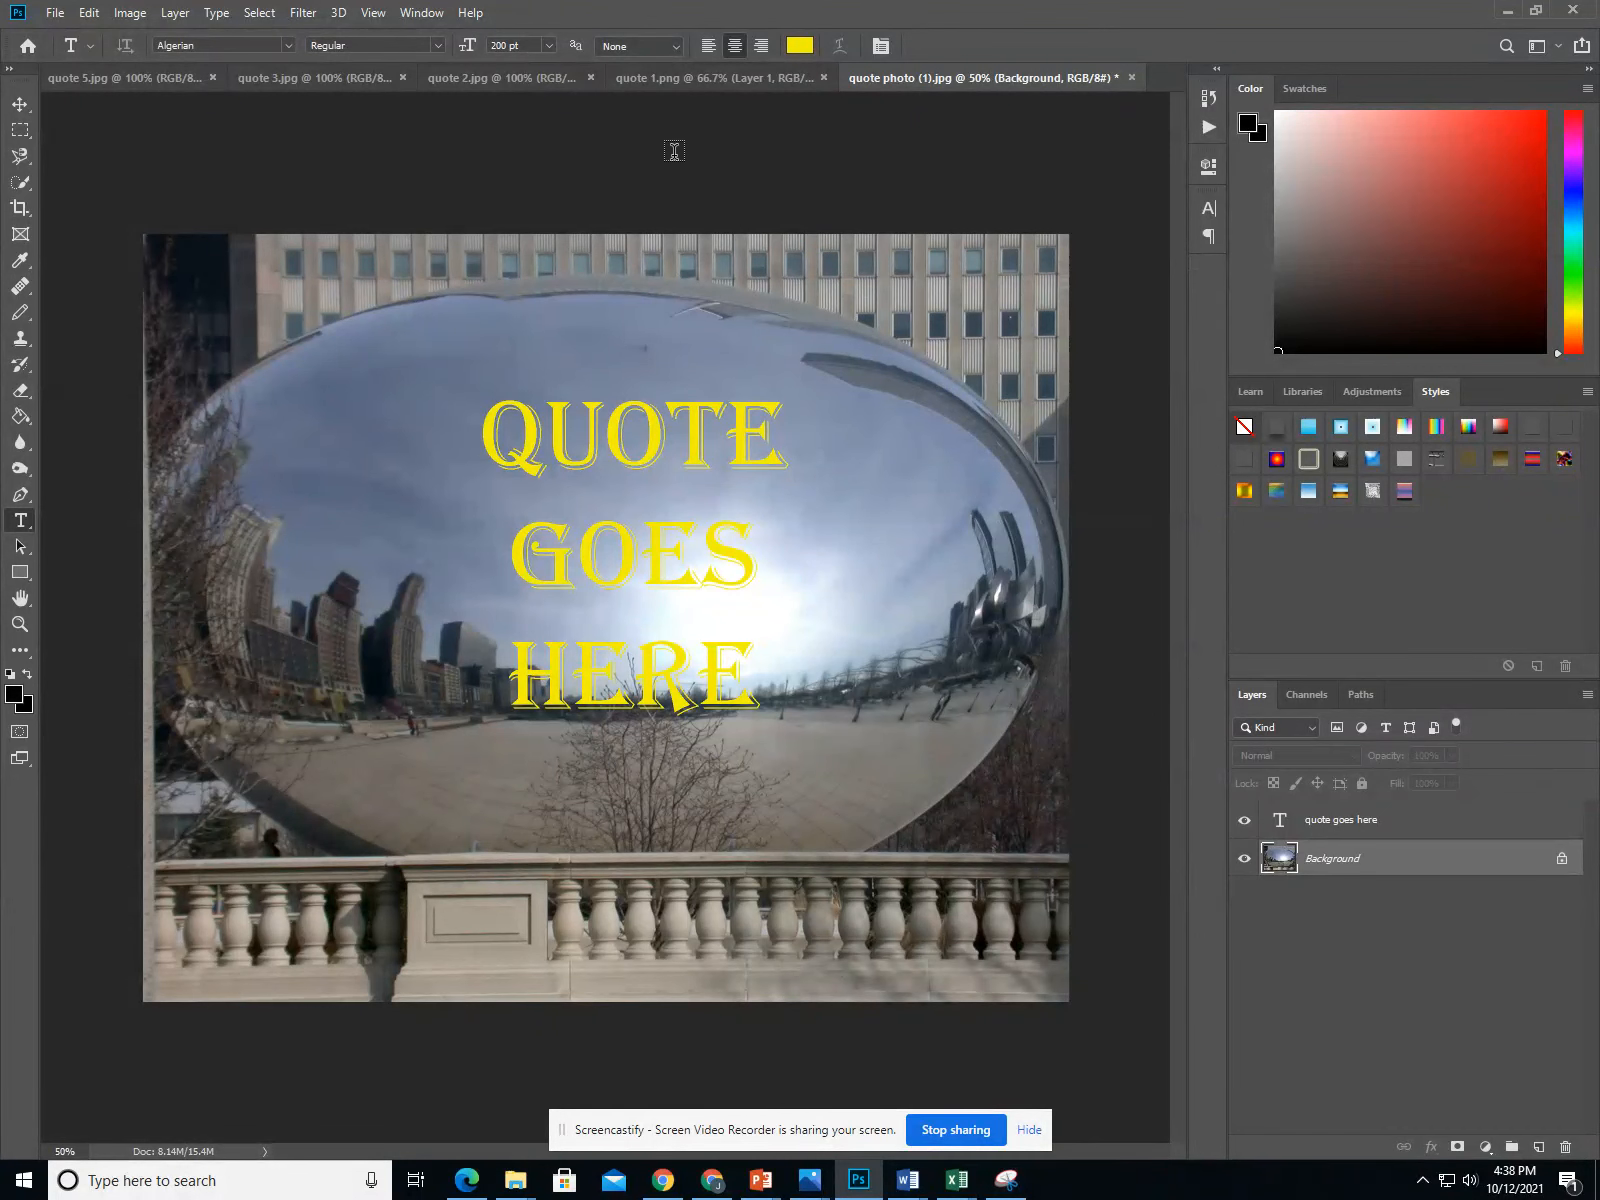
Step: Look through the example images quote 1.png, quote 2.jpg, quote 3.jpg and quote 5.jpg for their text placement and styling
click(676, 88)
click(538, 86)
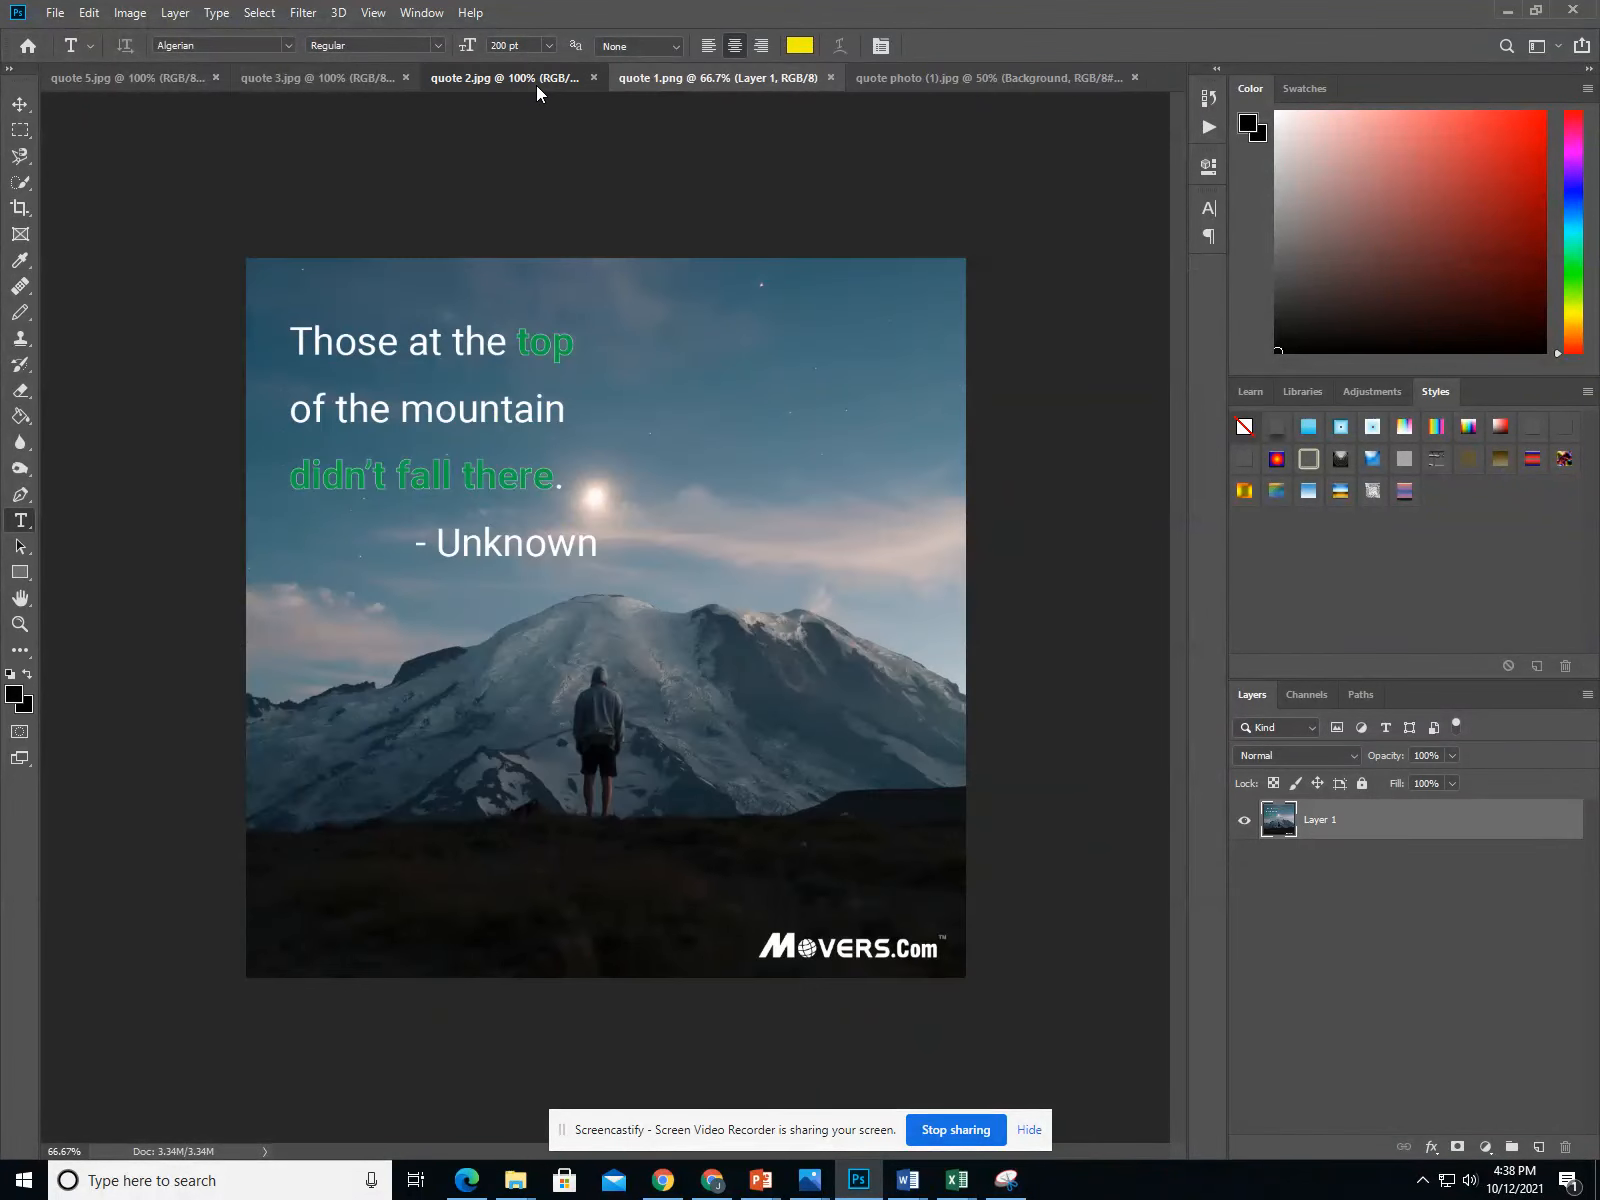
click(382, 92)
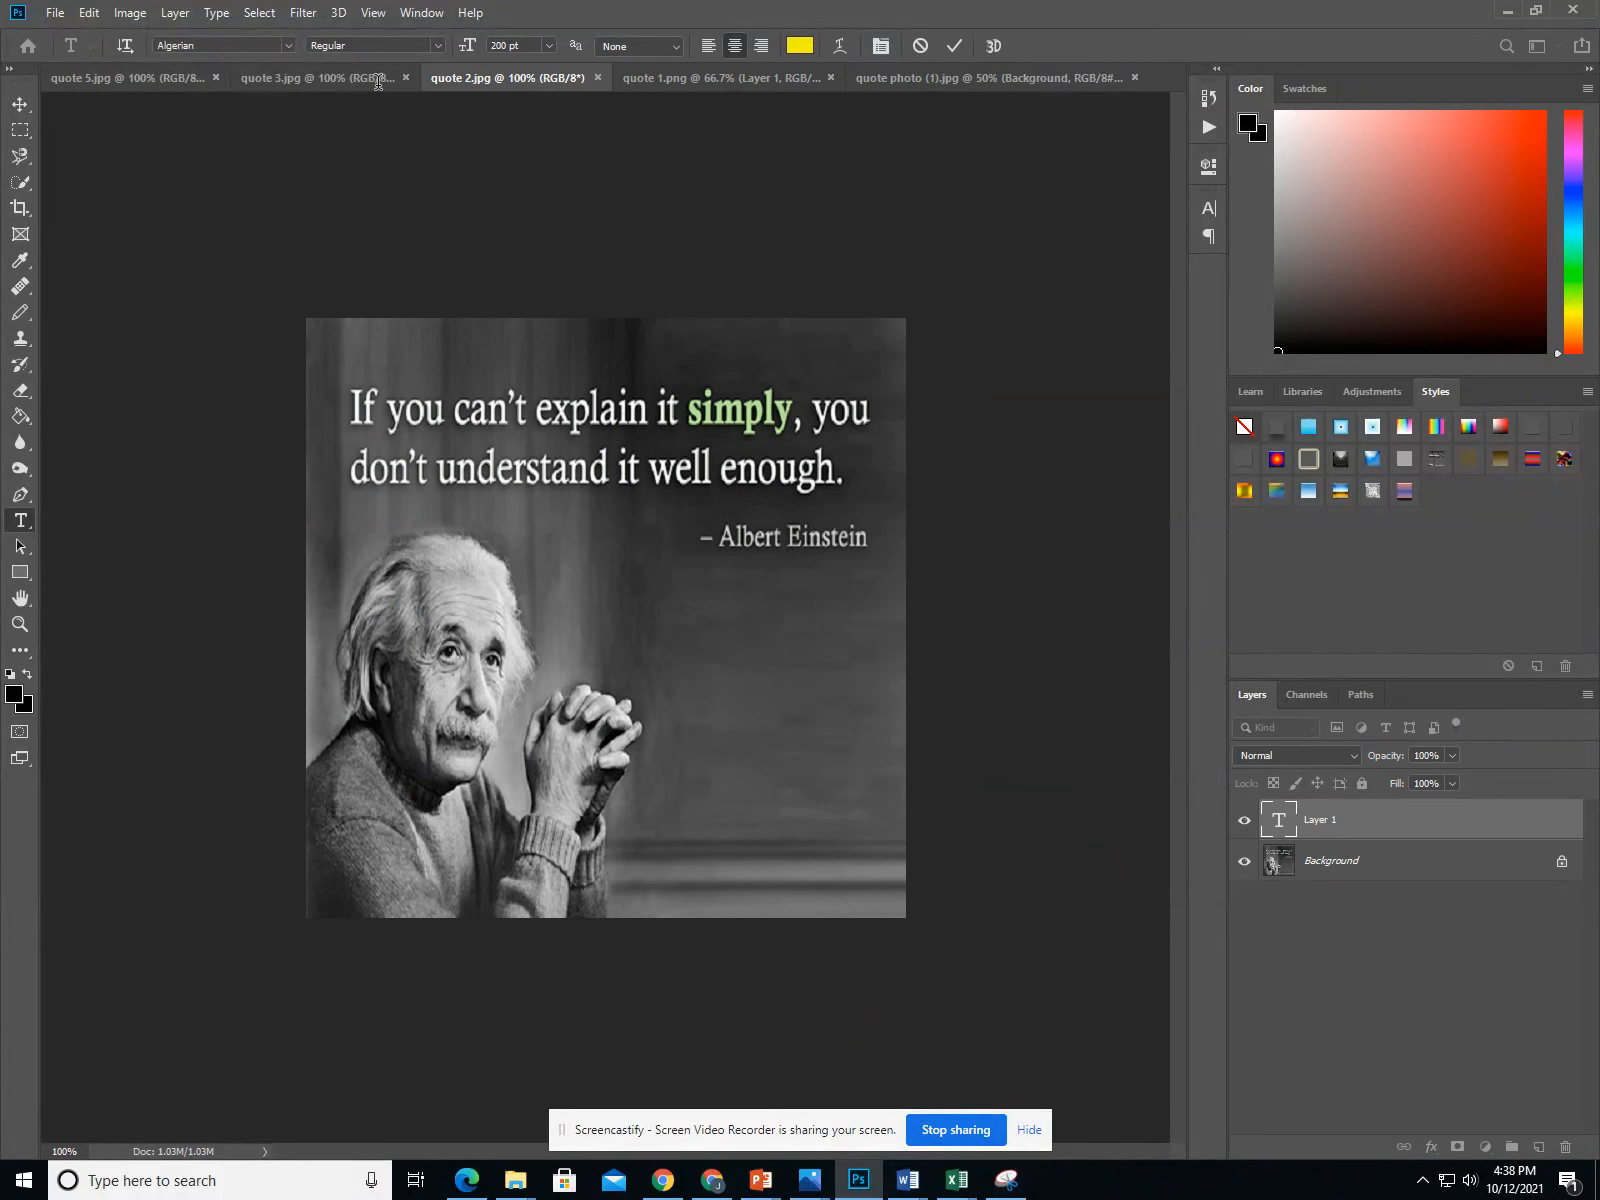
click(378, 82)
click(162, 74)
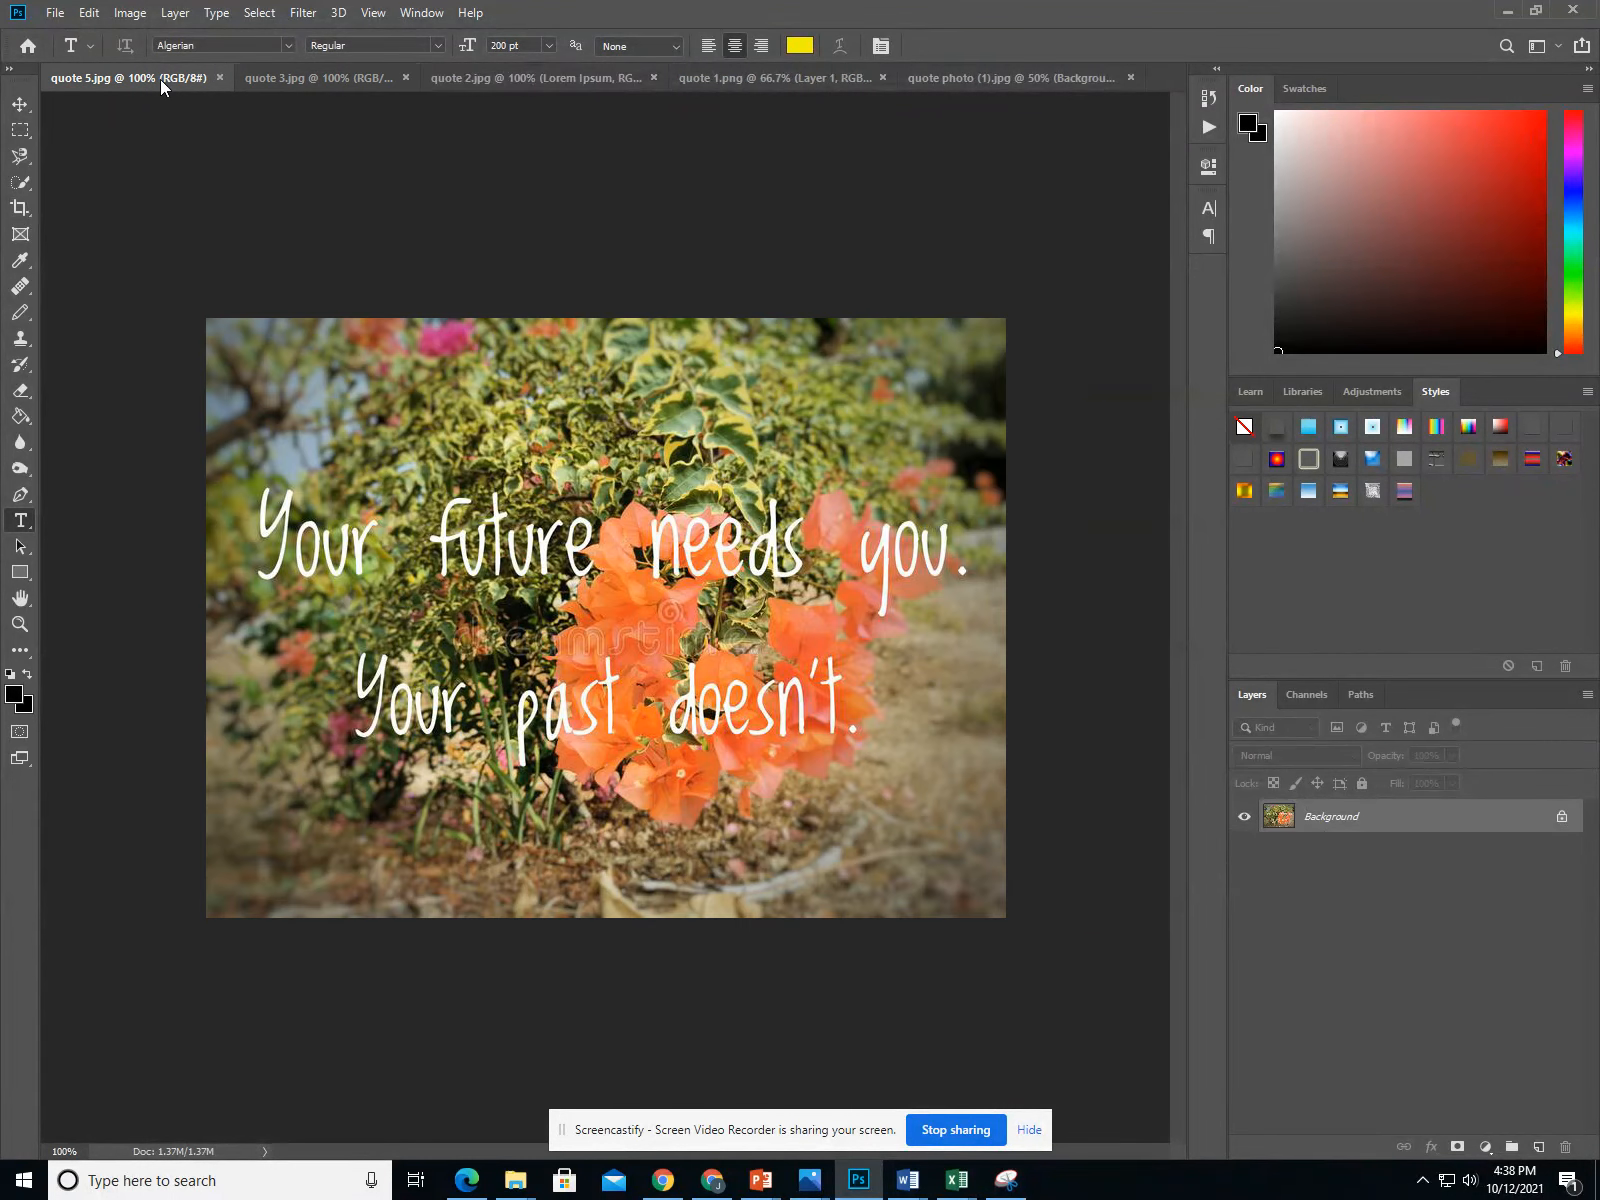
click(340, 80)
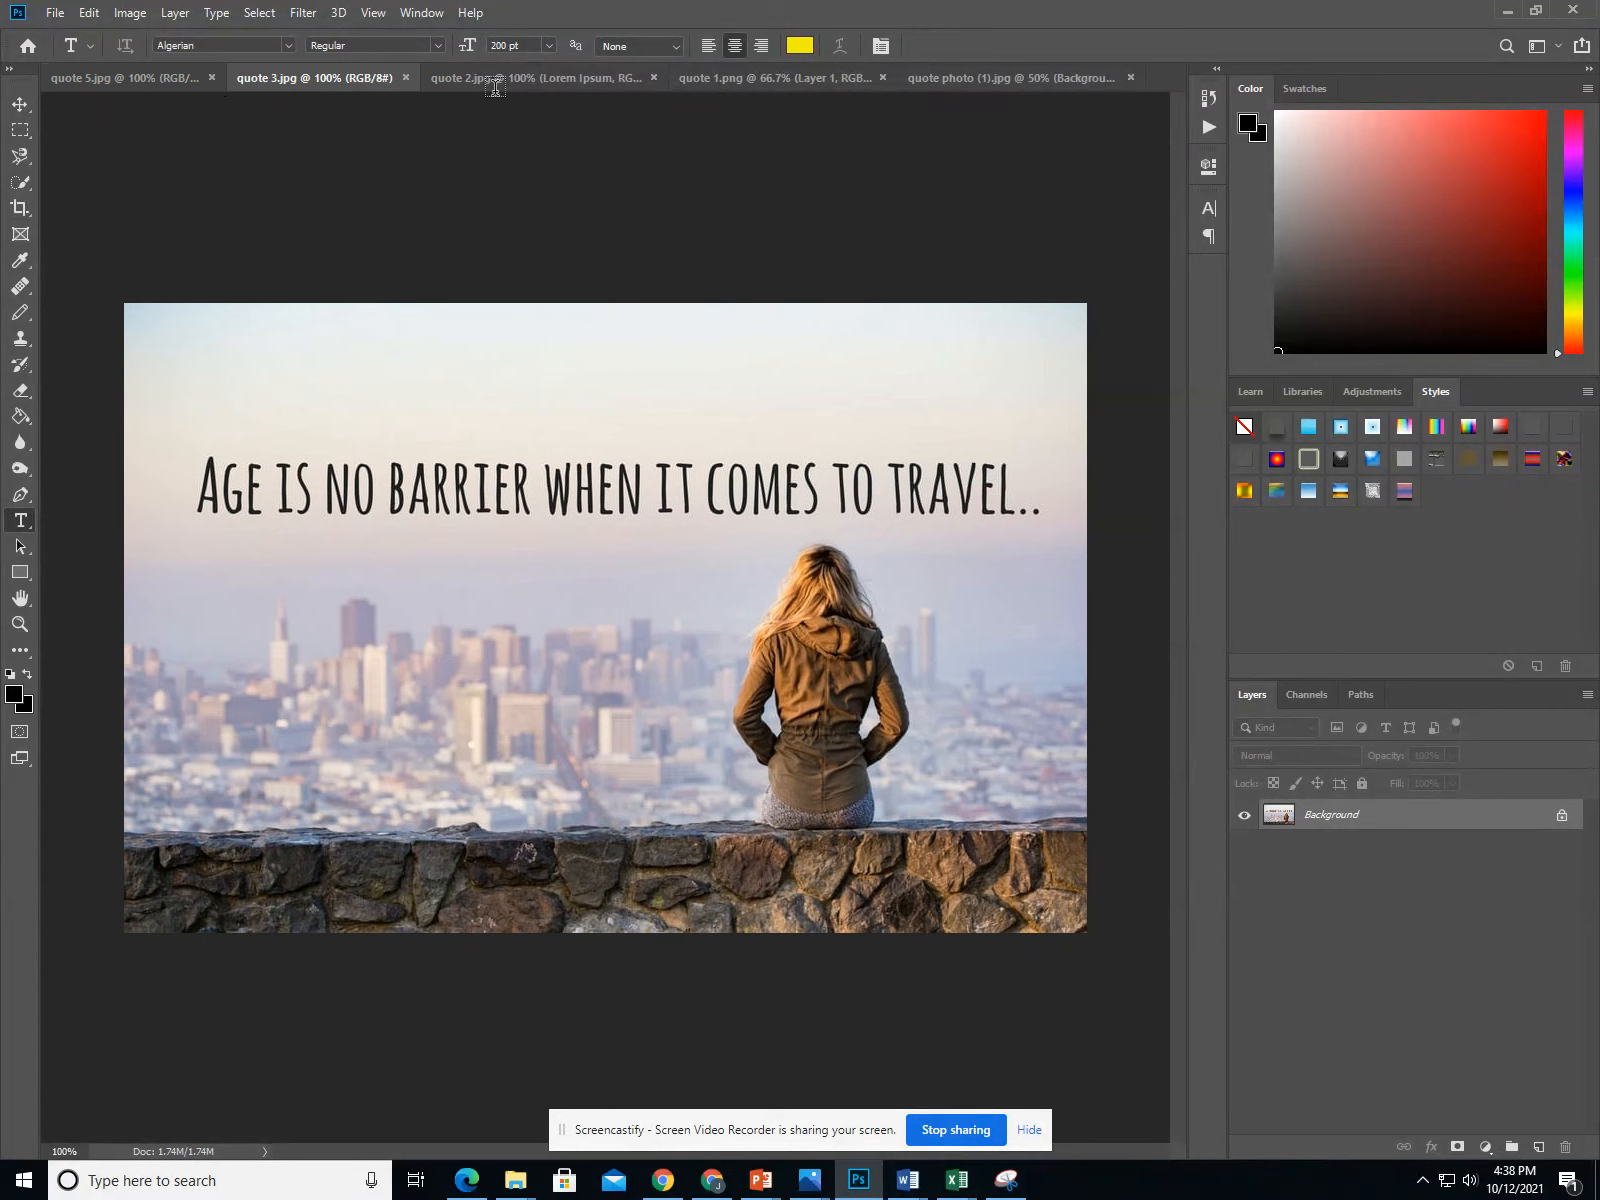
click(585, 80)
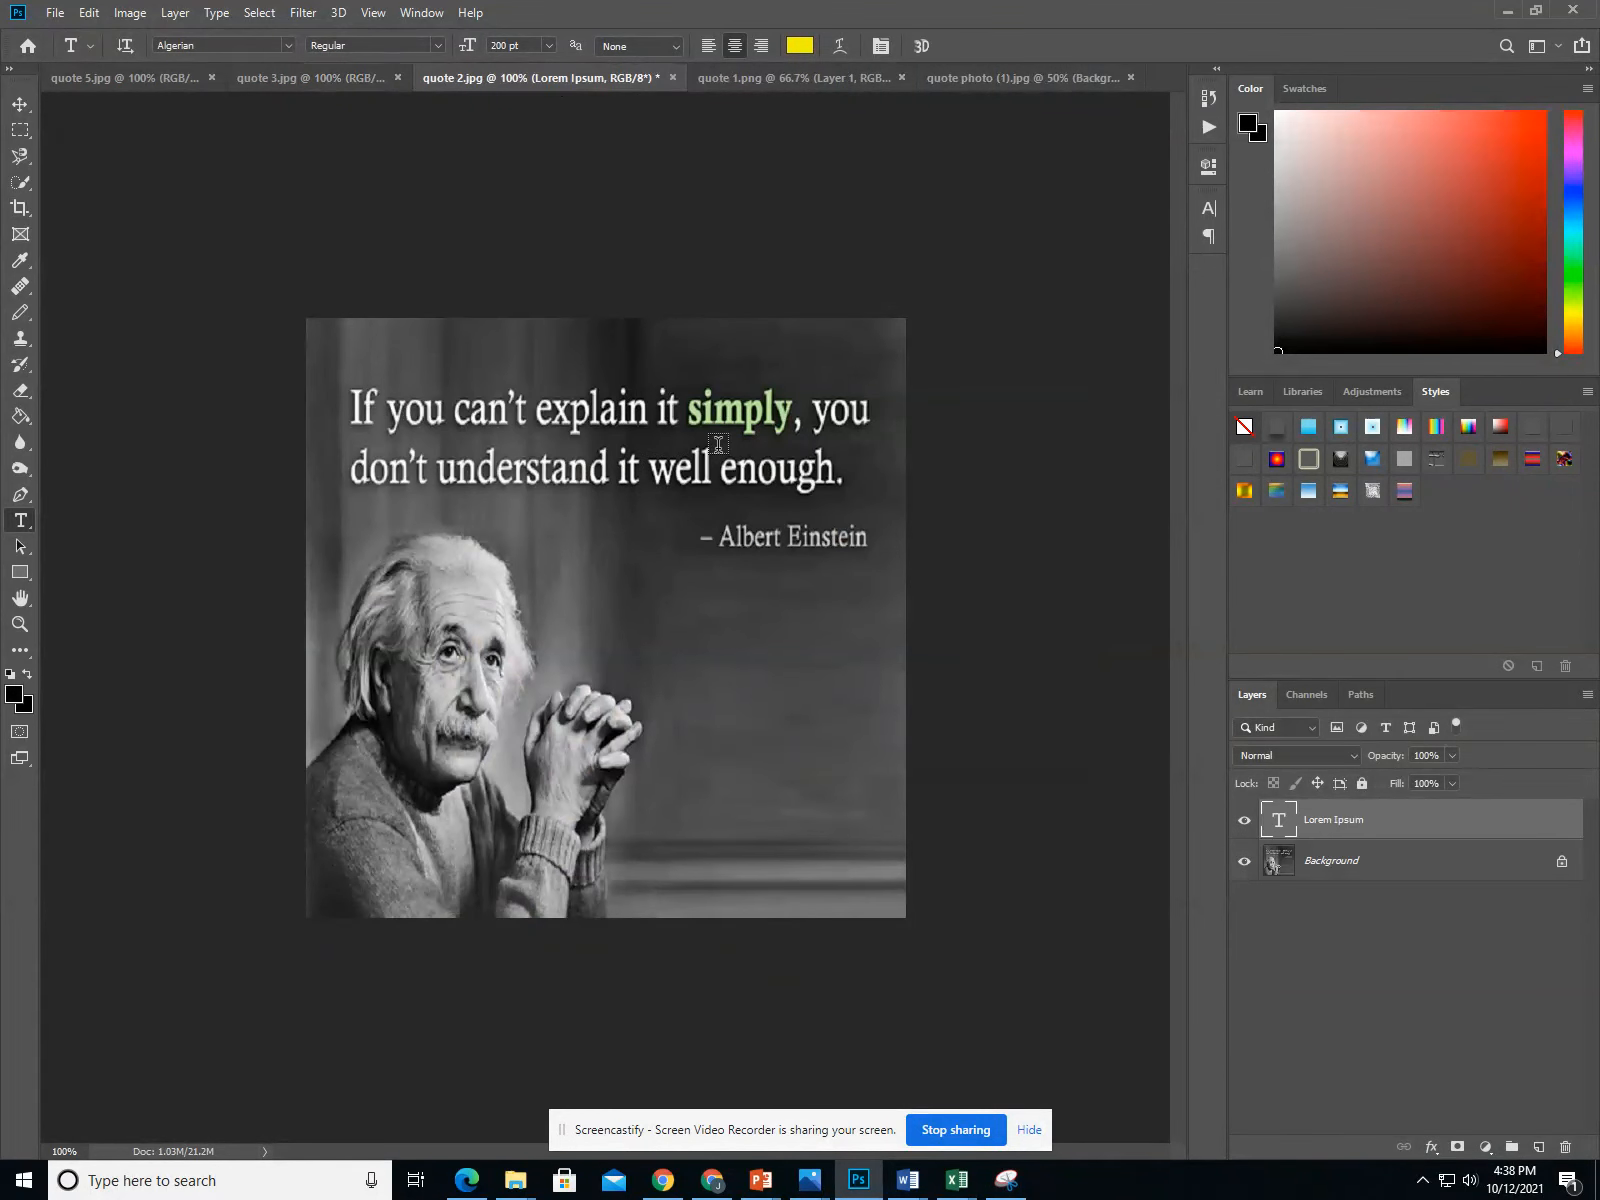
click(759, 88)
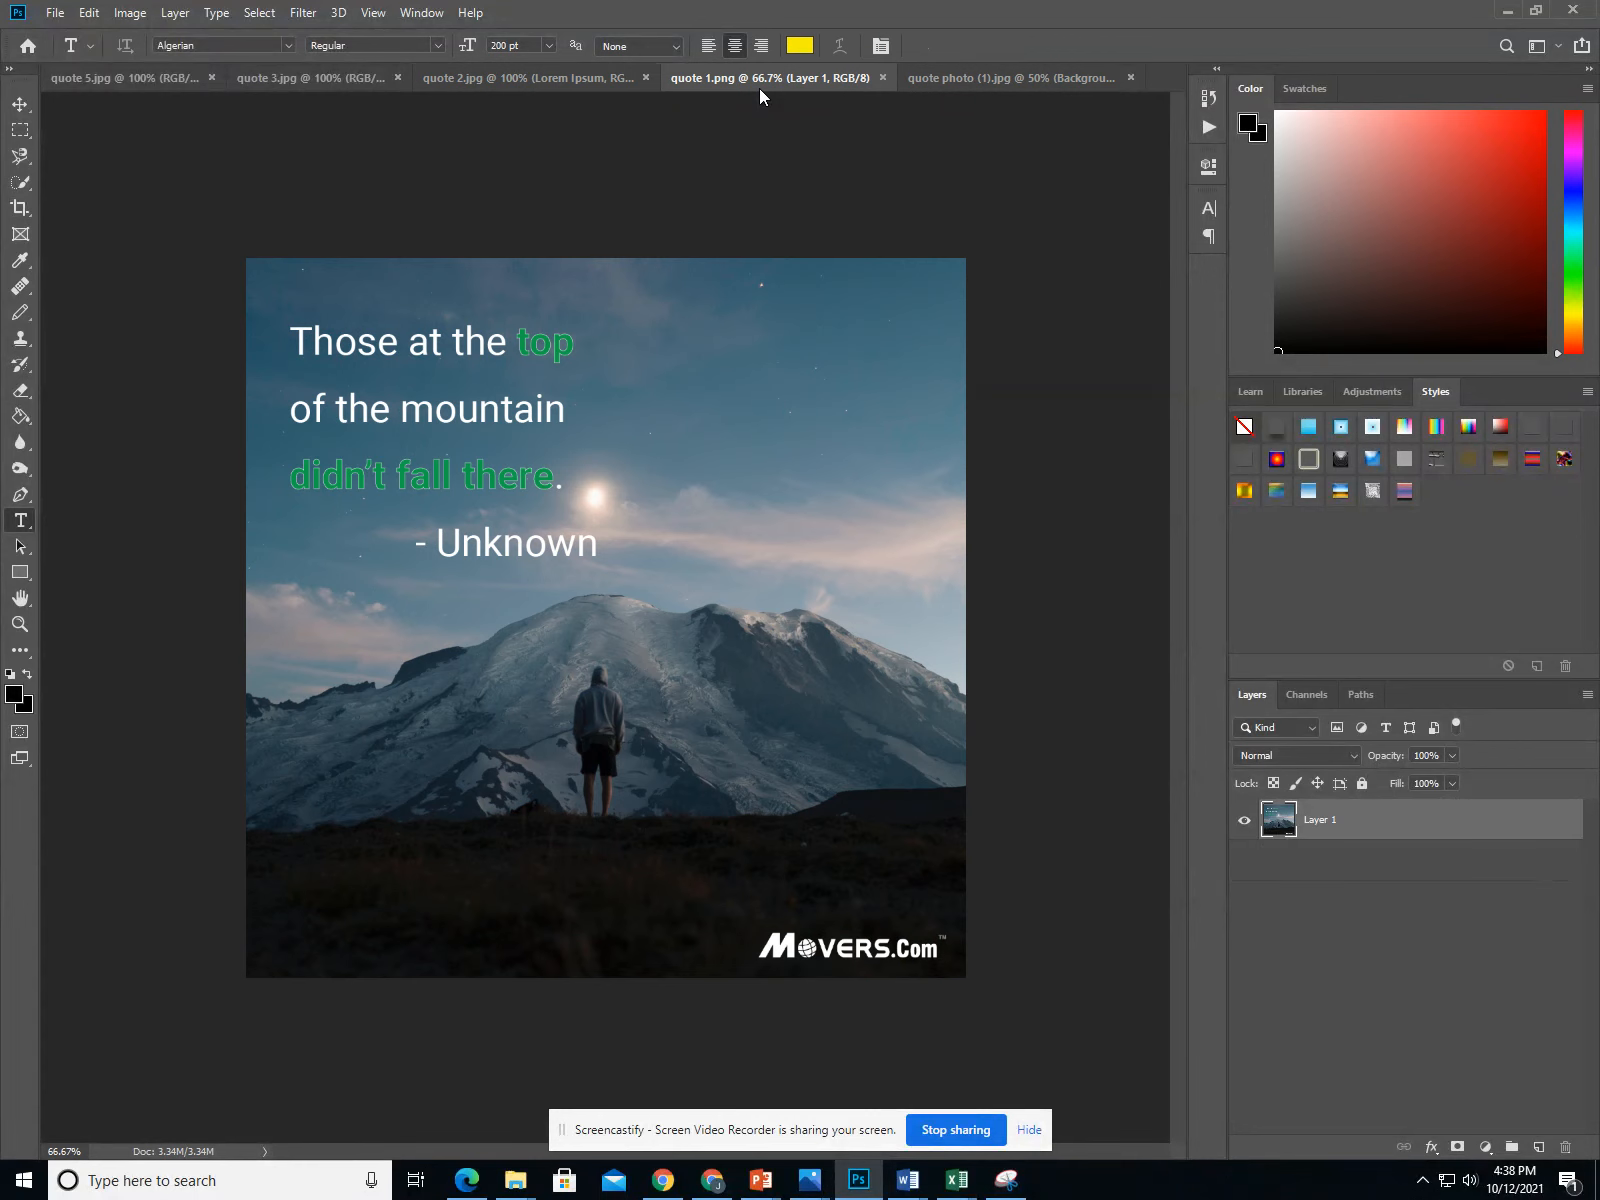
Step: Compare the fonts, text colours and layouts of quote 5.jpg, quote 2.jpg, quote 1.png and quote 3.jpg with the finished quote photo (1).jpg
click(140, 88)
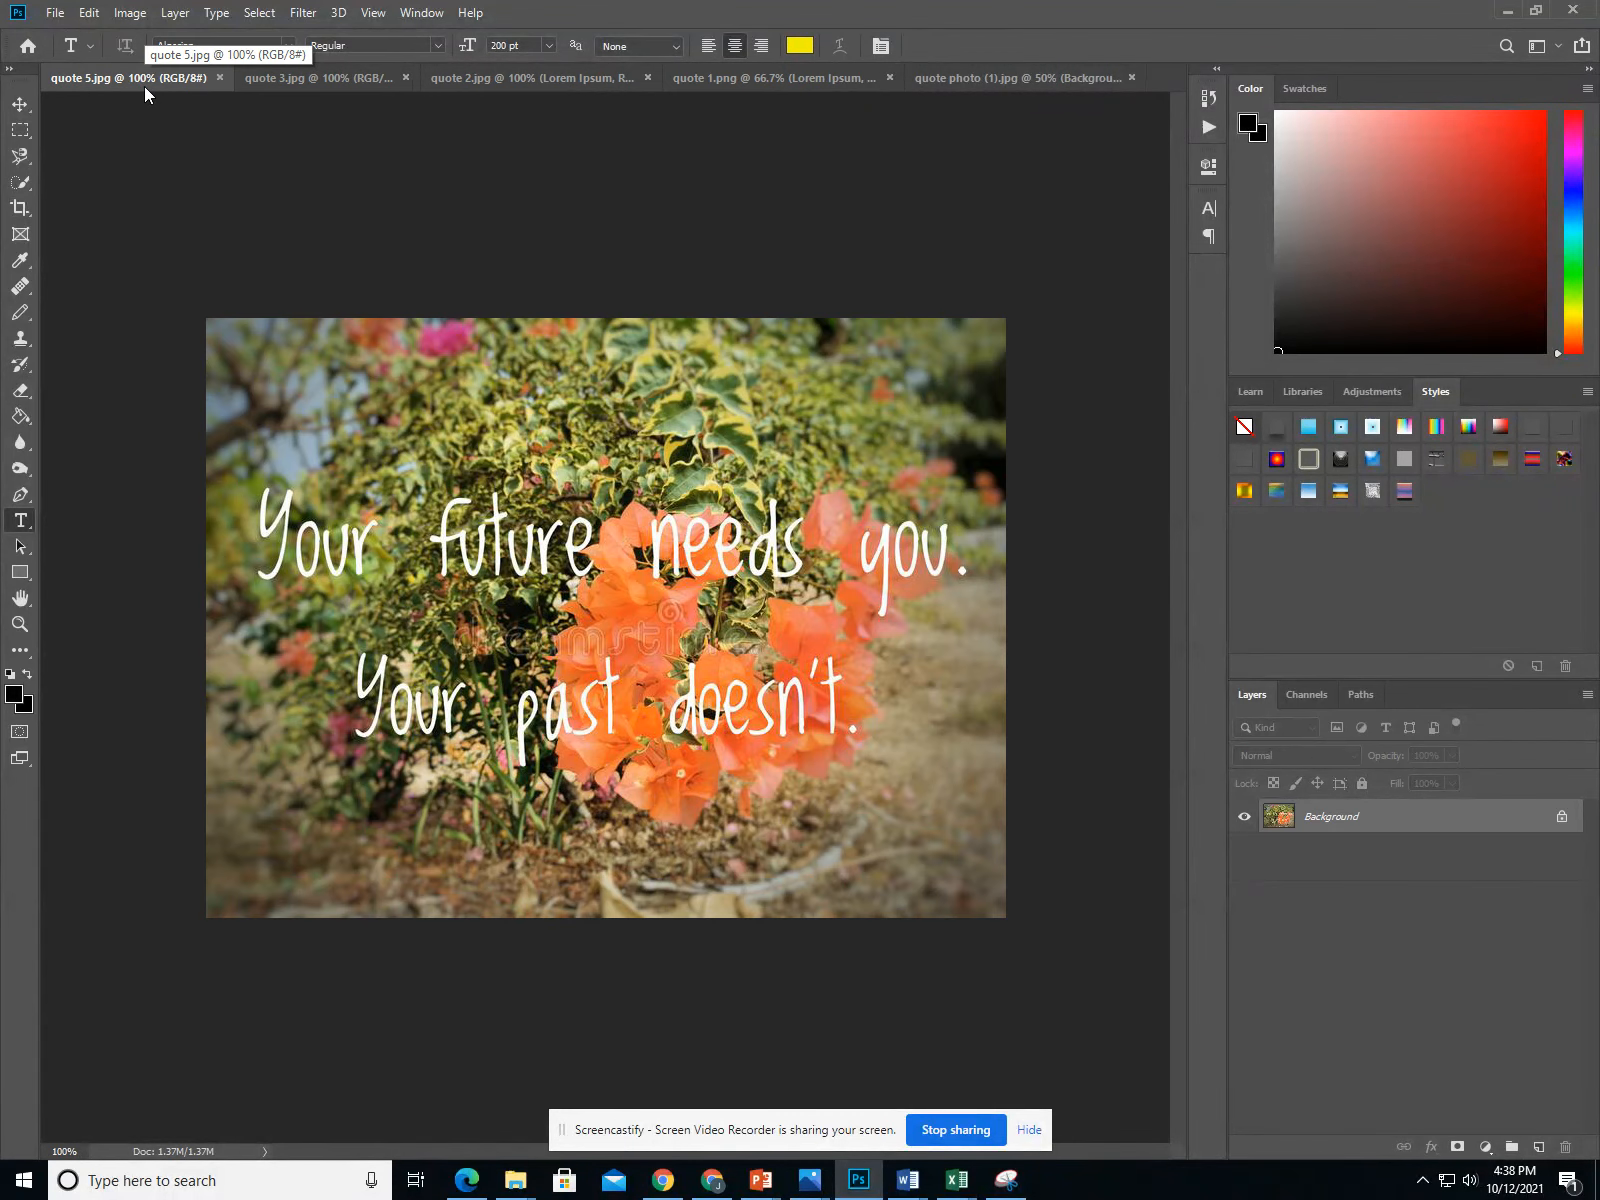
click(559, 91)
click(559, 81)
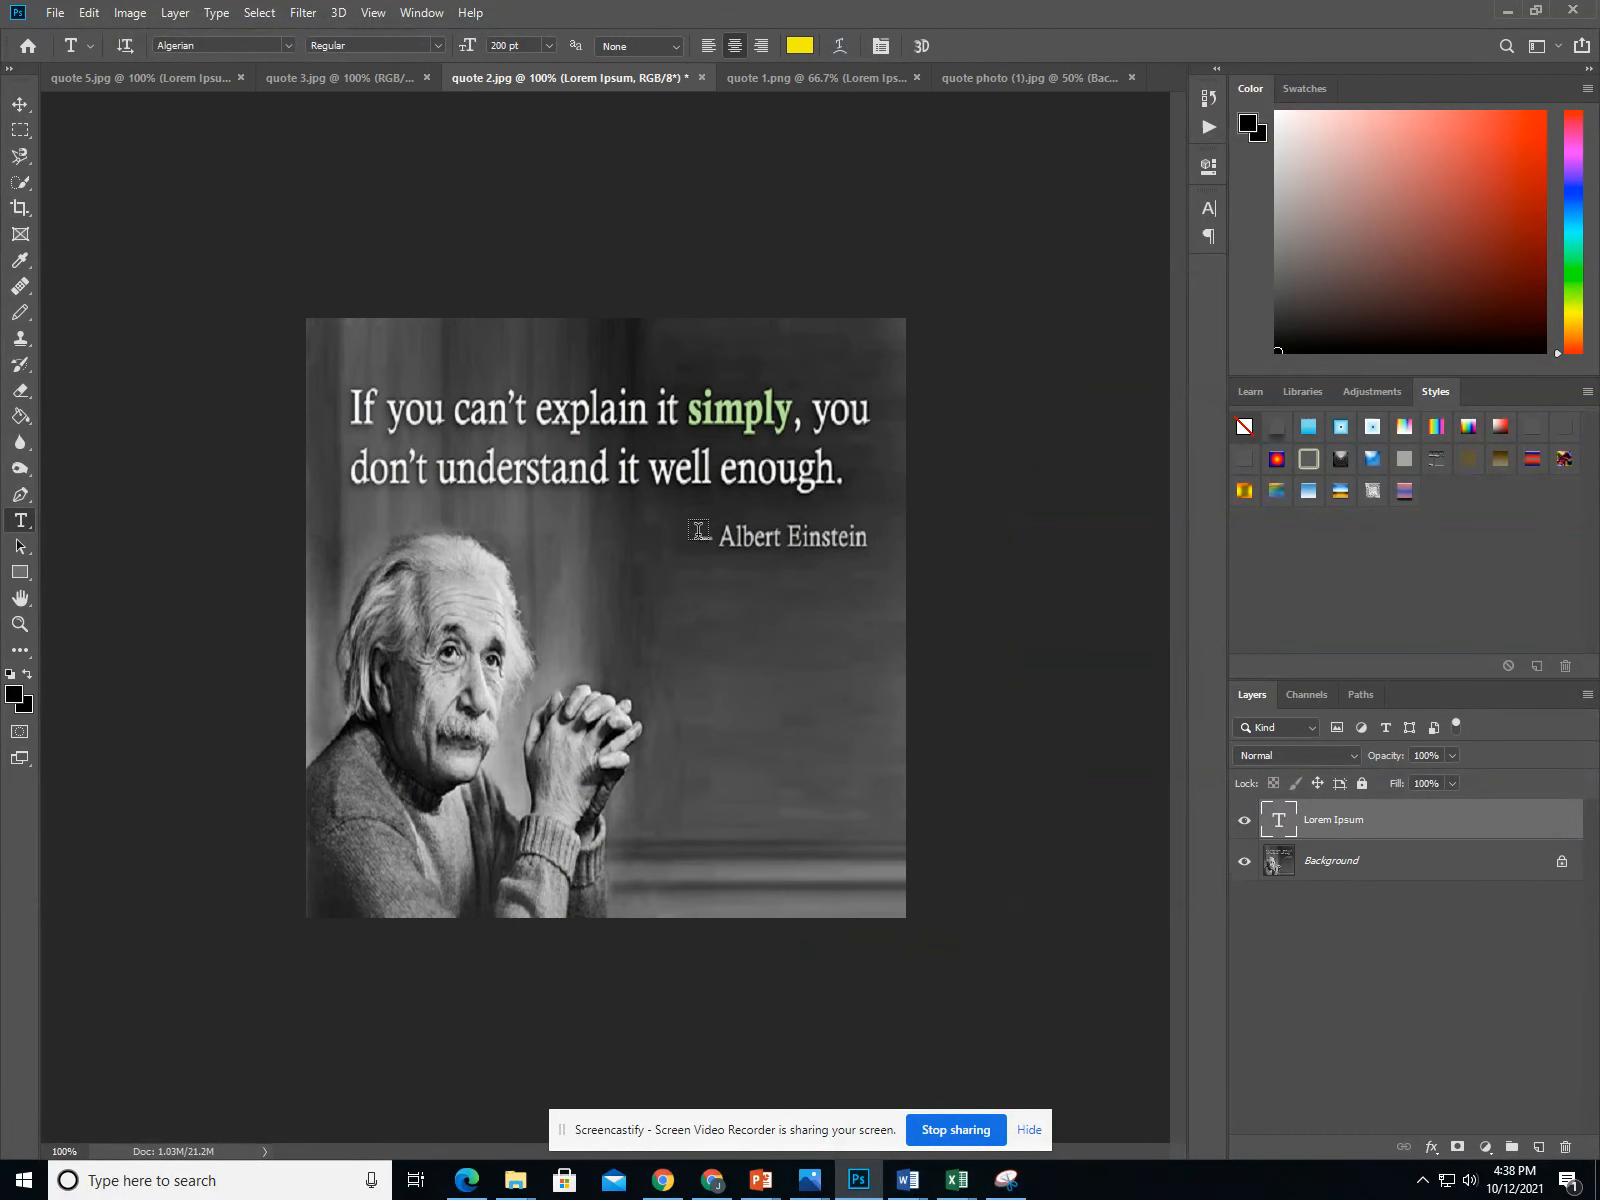
click(760, 80)
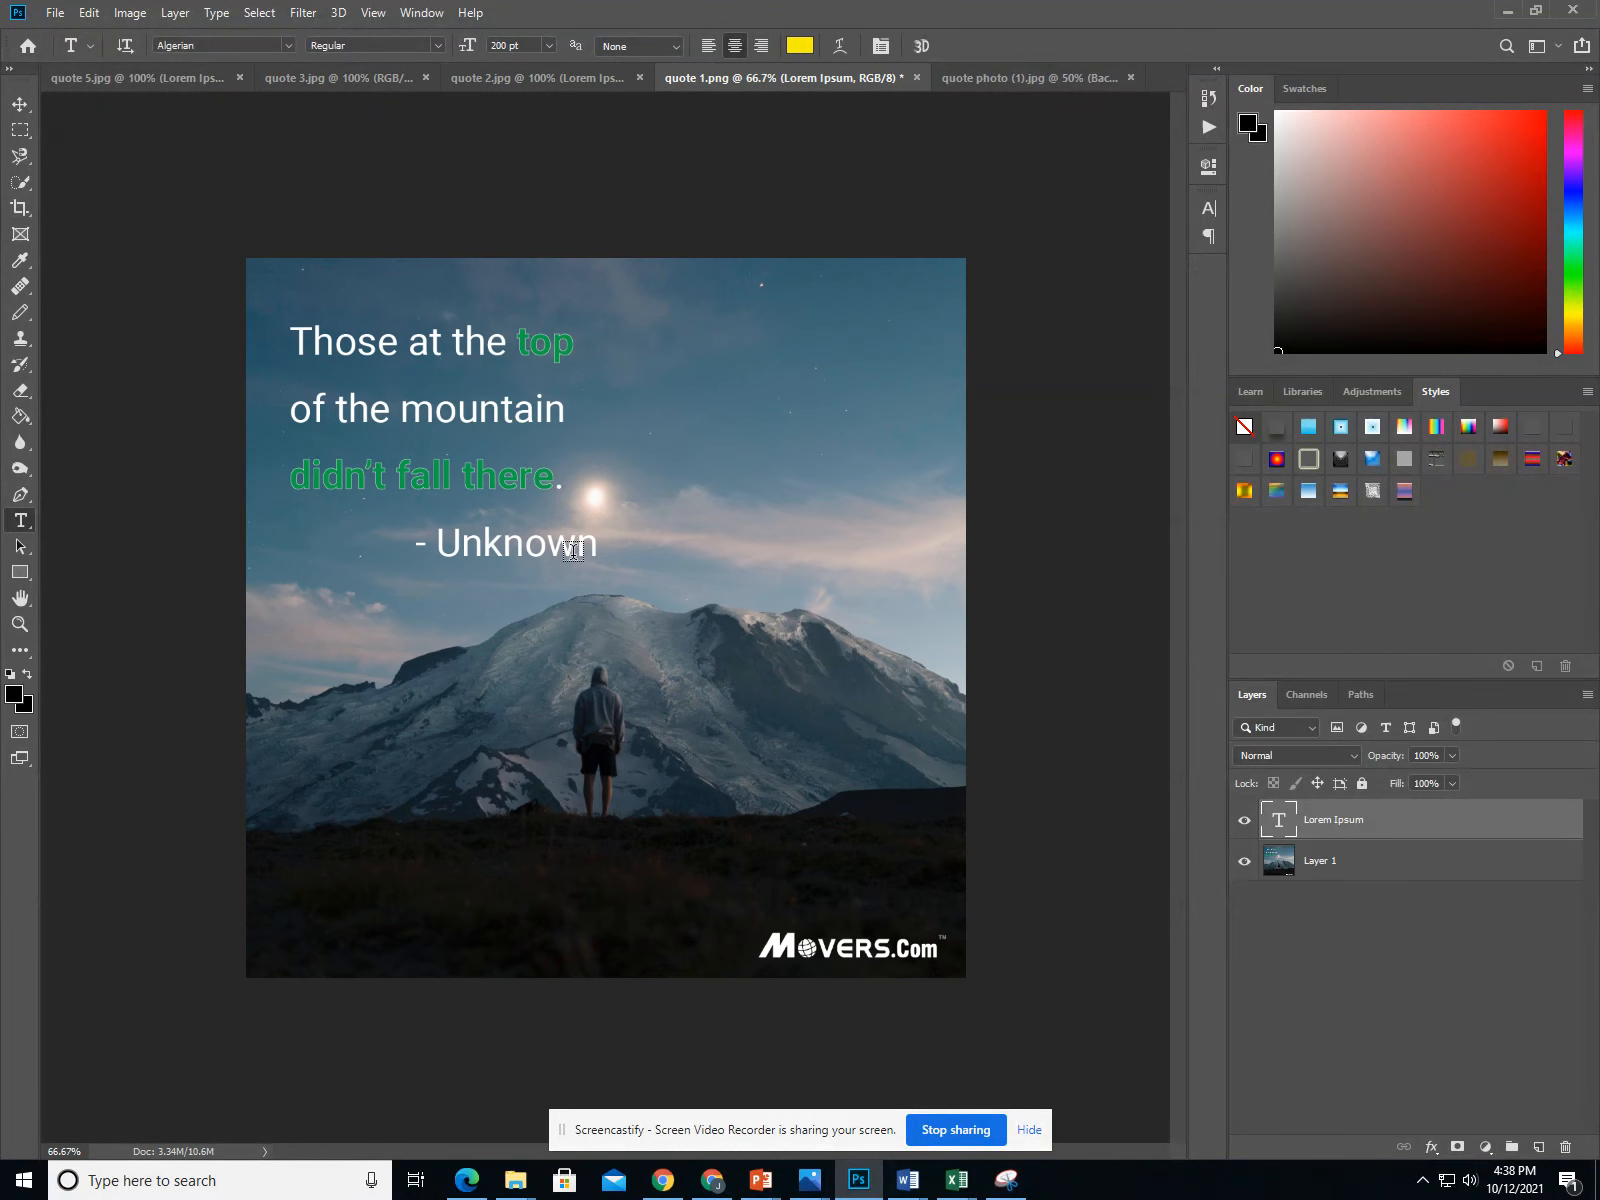
click(372, 79)
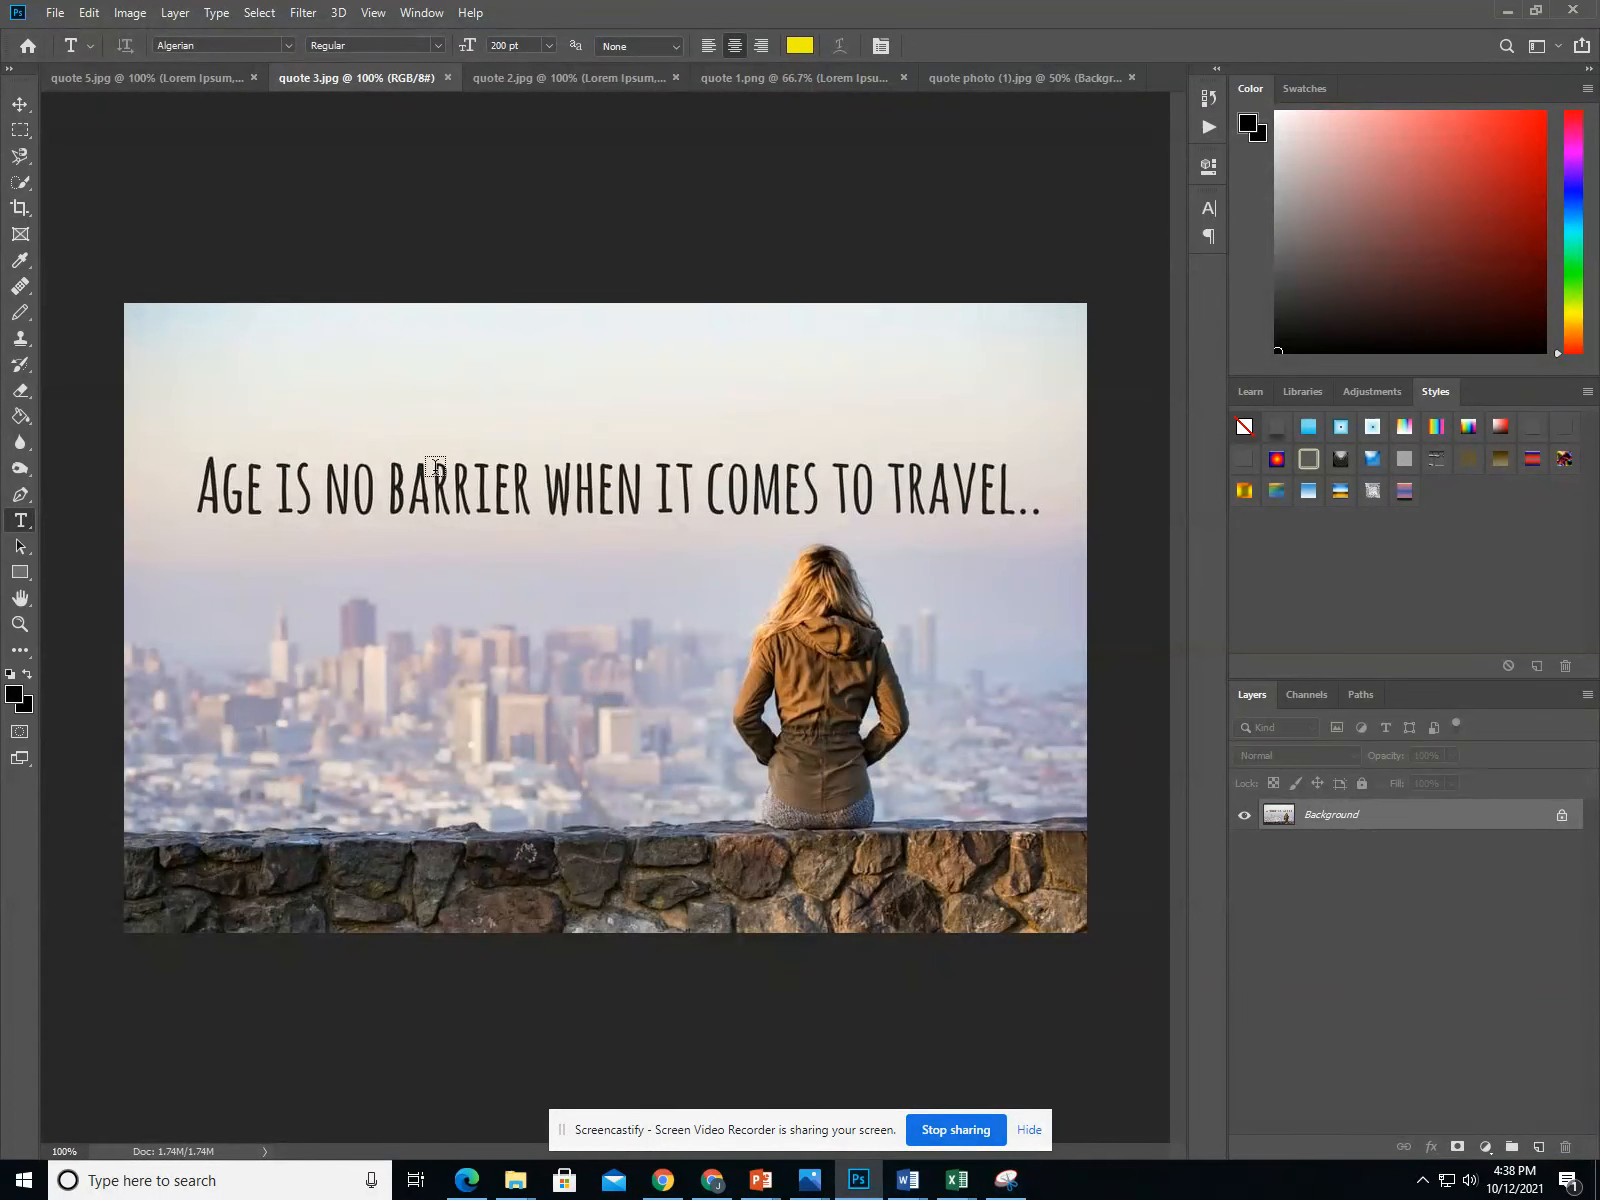
click(523, 80)
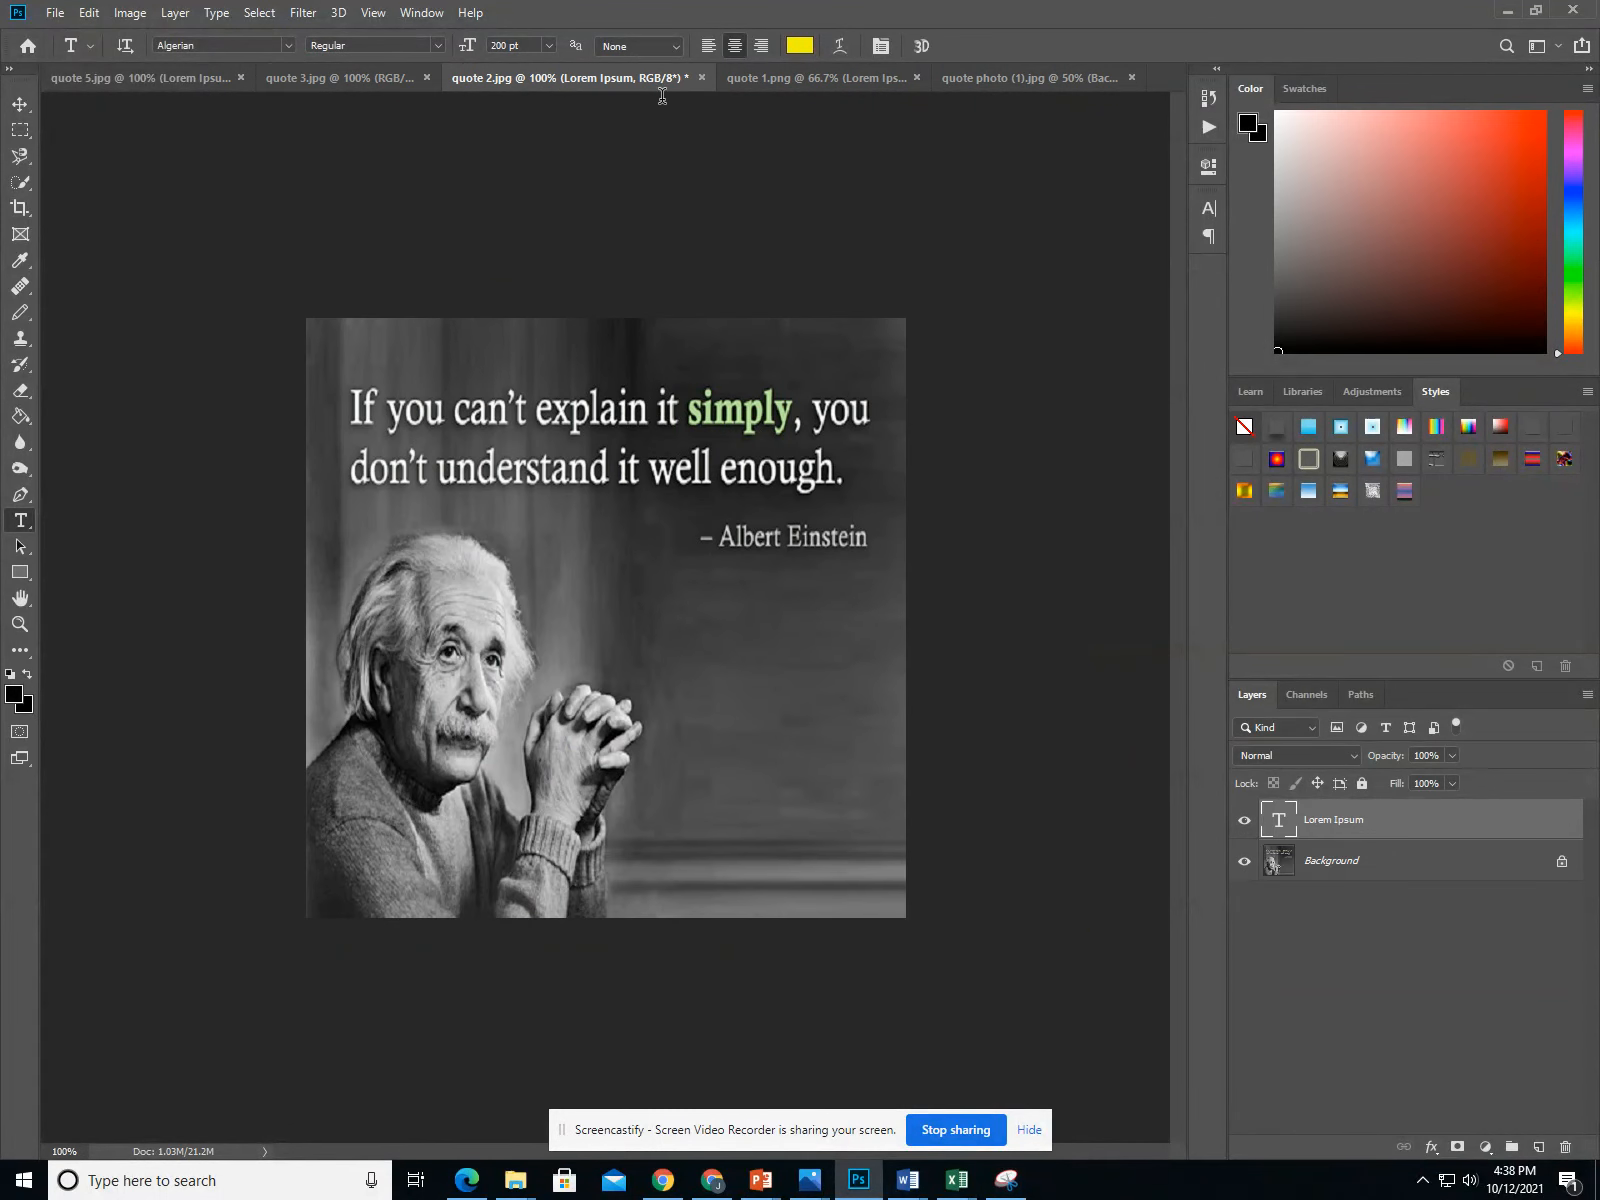
click(979, 82)
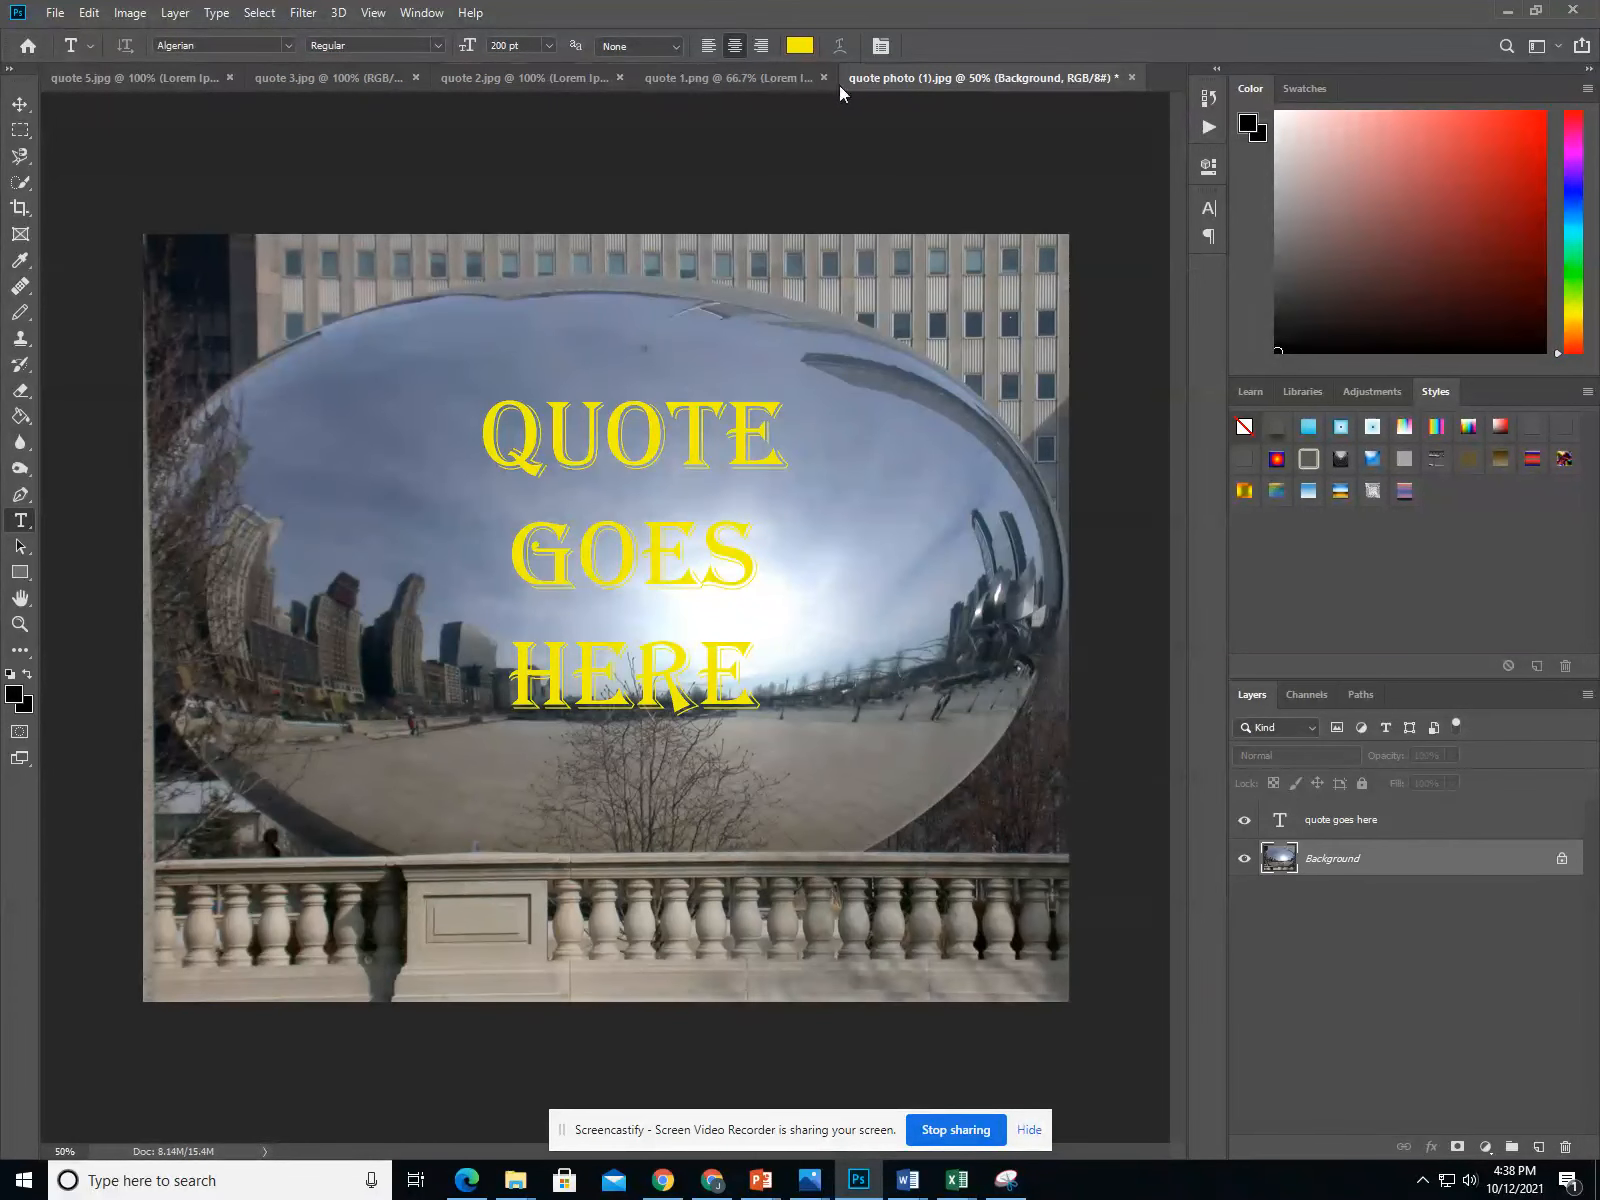
click(695, 86)
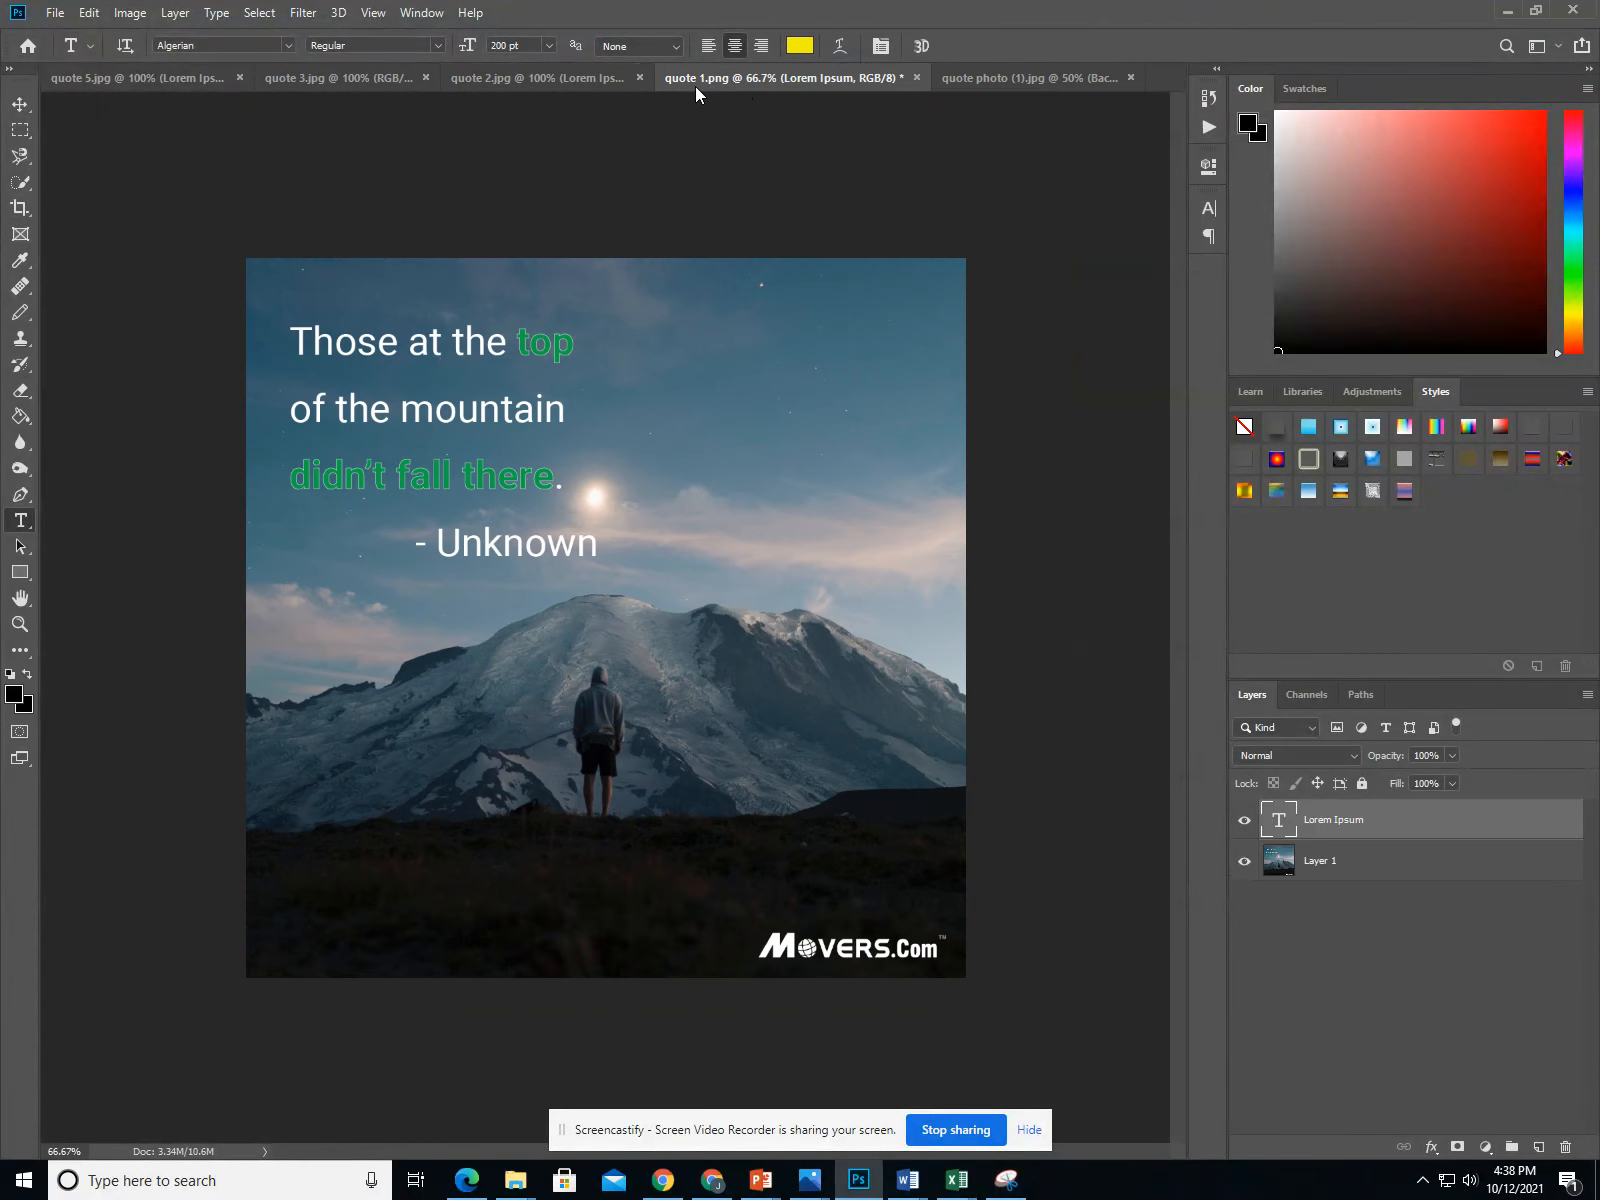
click(545, 78)
click(312, 82)
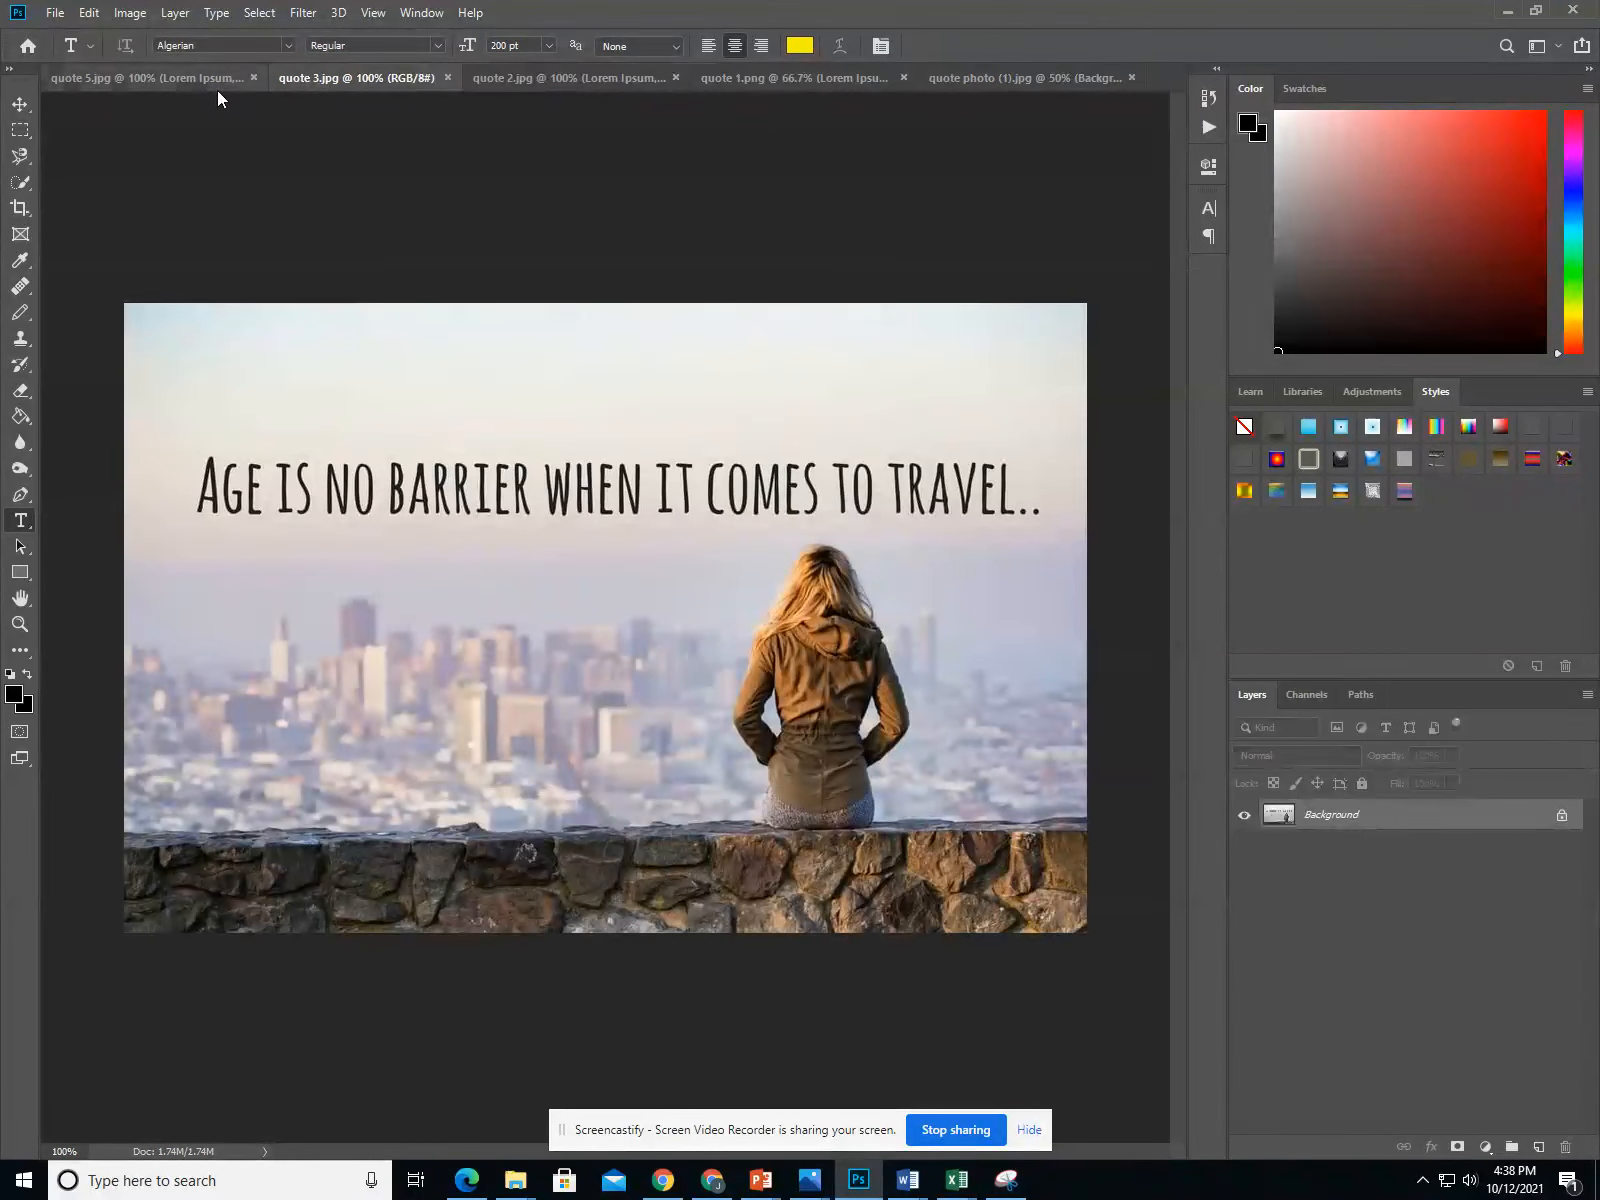
click(222, 82)
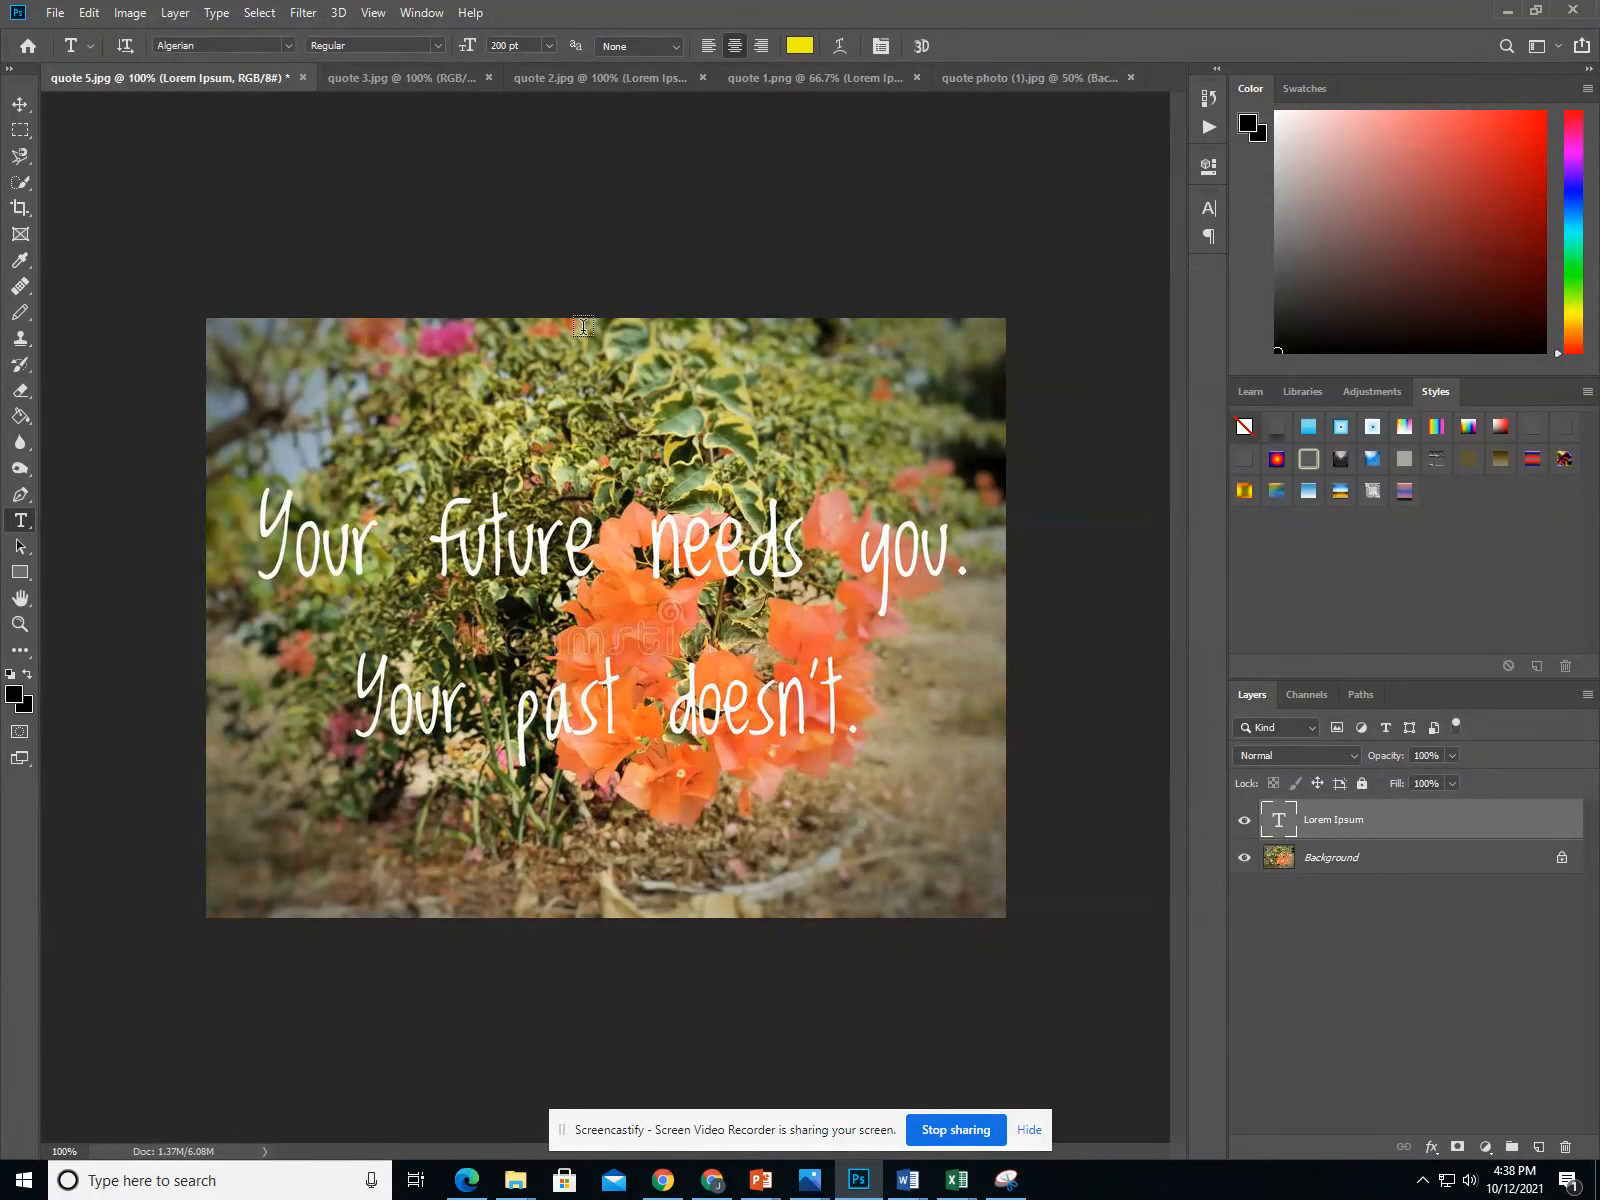
mouse_move(727, 1190)
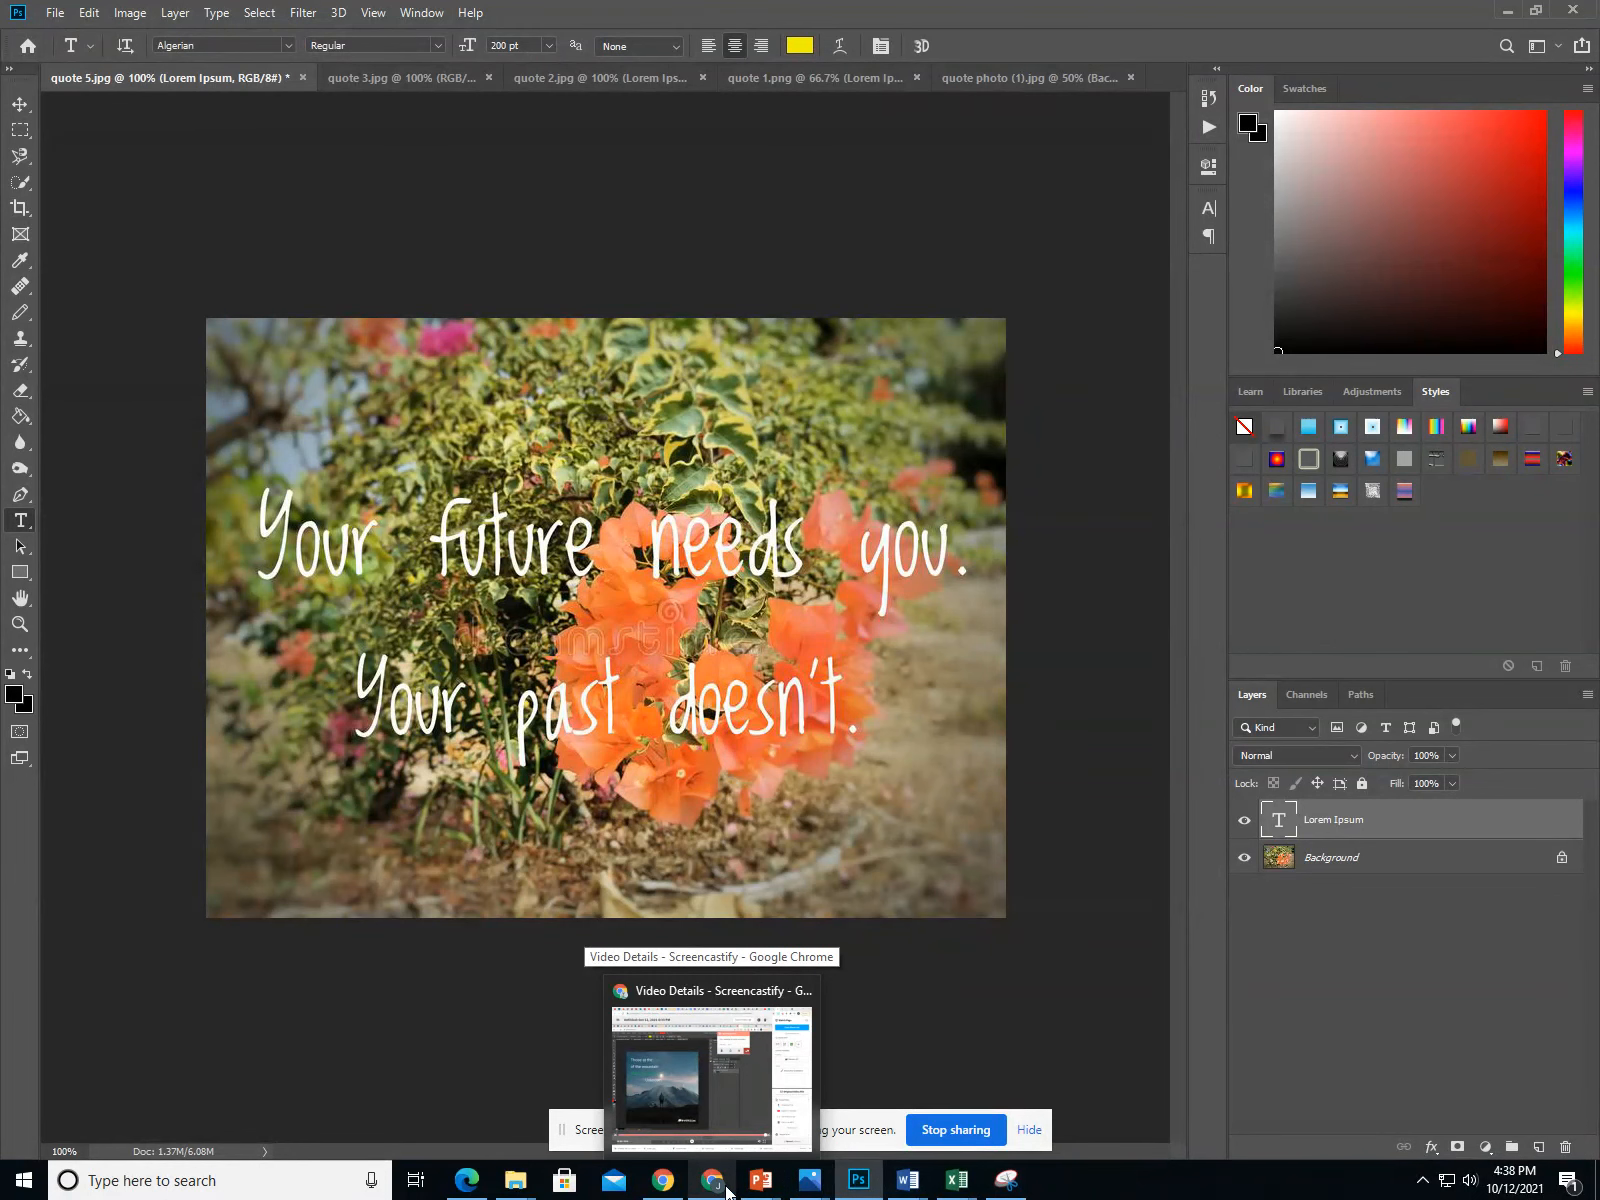
click(745, 1145)
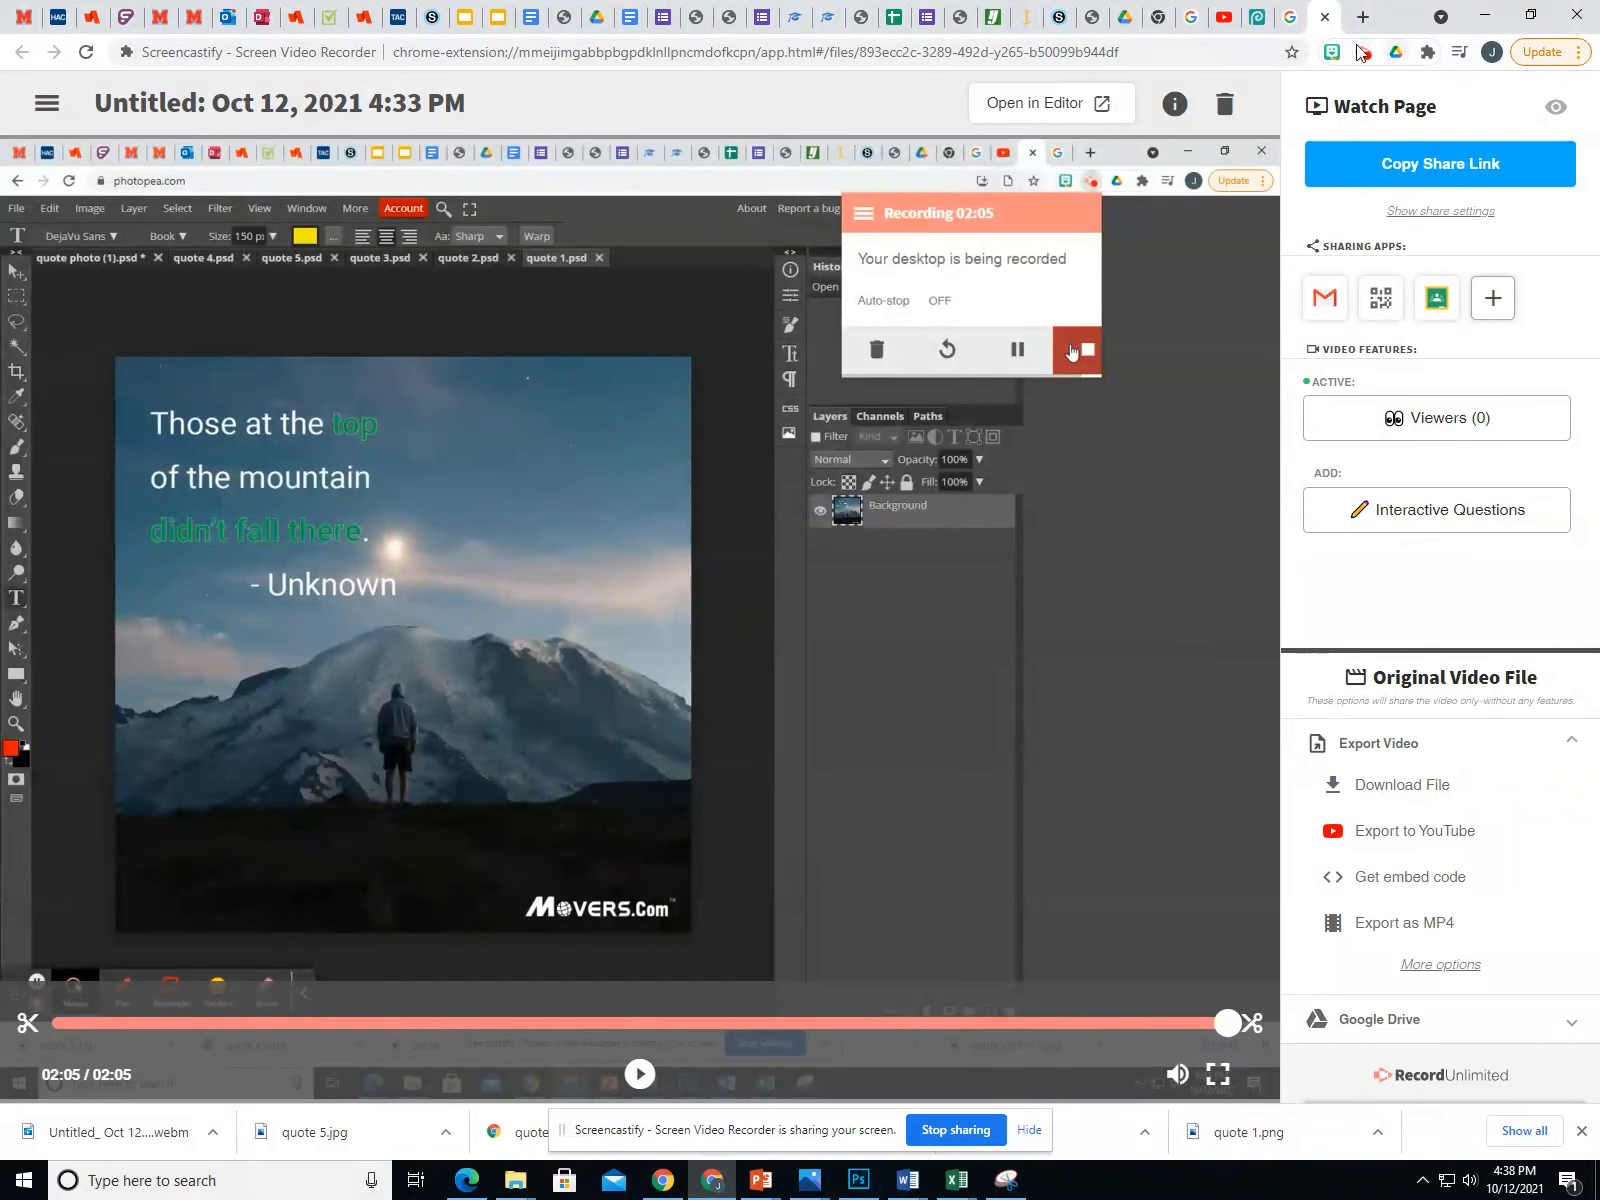